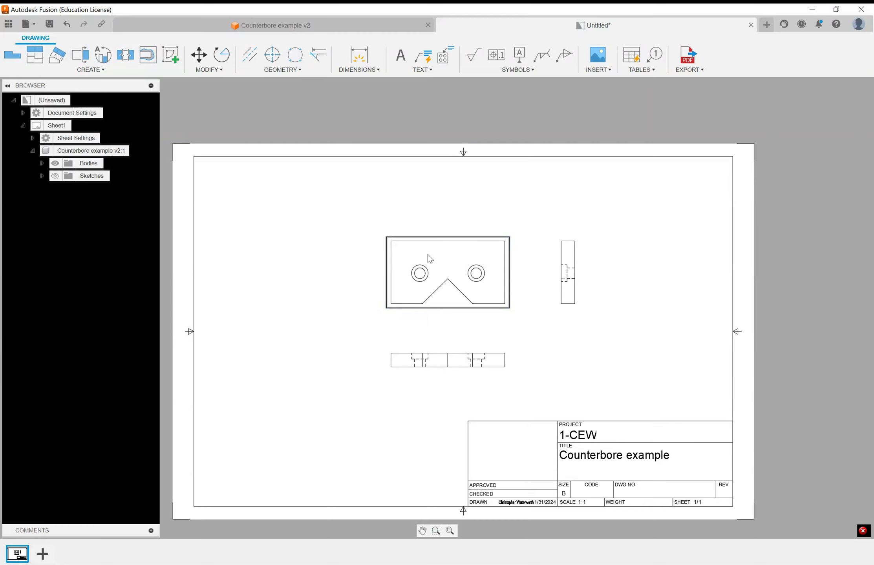
- Move the front view slightly up and to the left on the sheet, keeping the projected views aligned
{"action": "left_click_drag", "start_coordinate": [428, 255], "coordinate": [415, 244]}
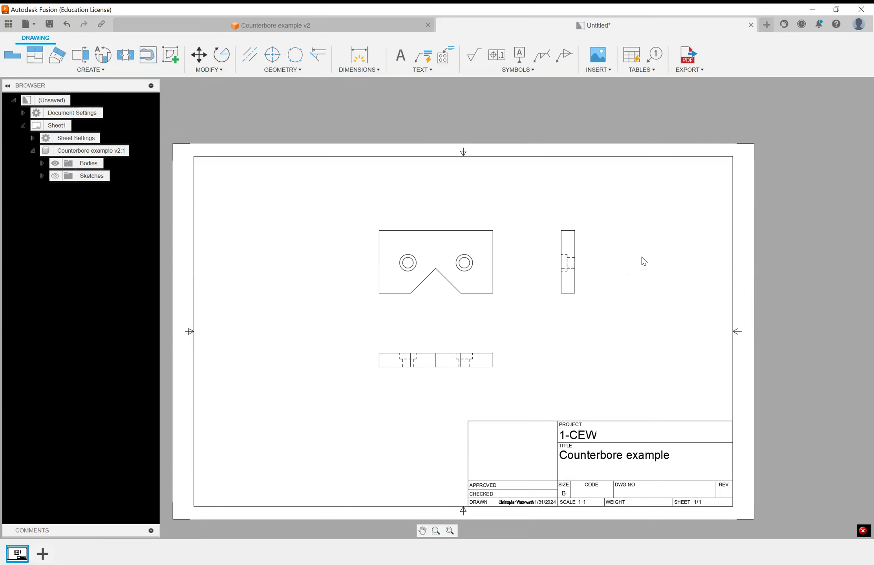
{"action": "scroll", "coordinate": [394, 403], "scroll_direction": "down", "scroll_amount": 2}
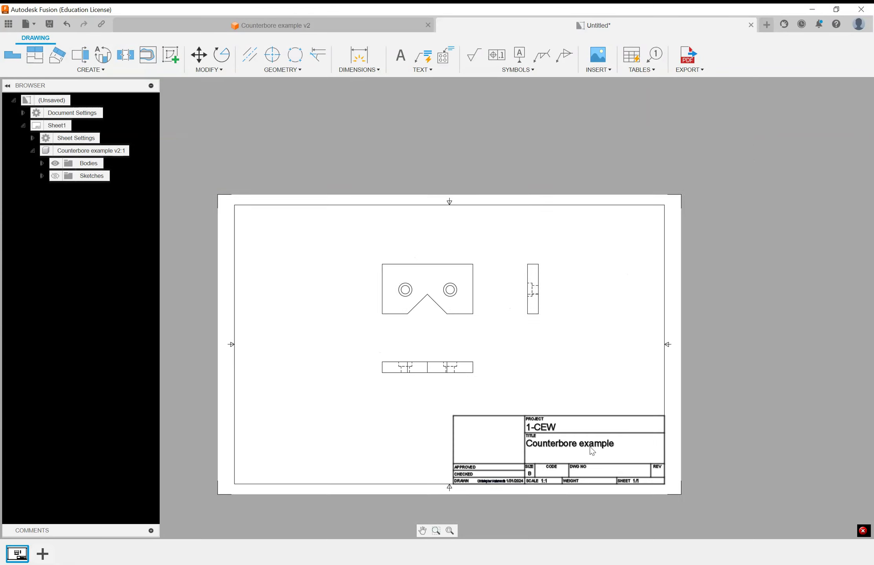
{"action": "scroll", "coordinate": [452, 393], "scroll_direction": "up", "scroll_amount": 5}
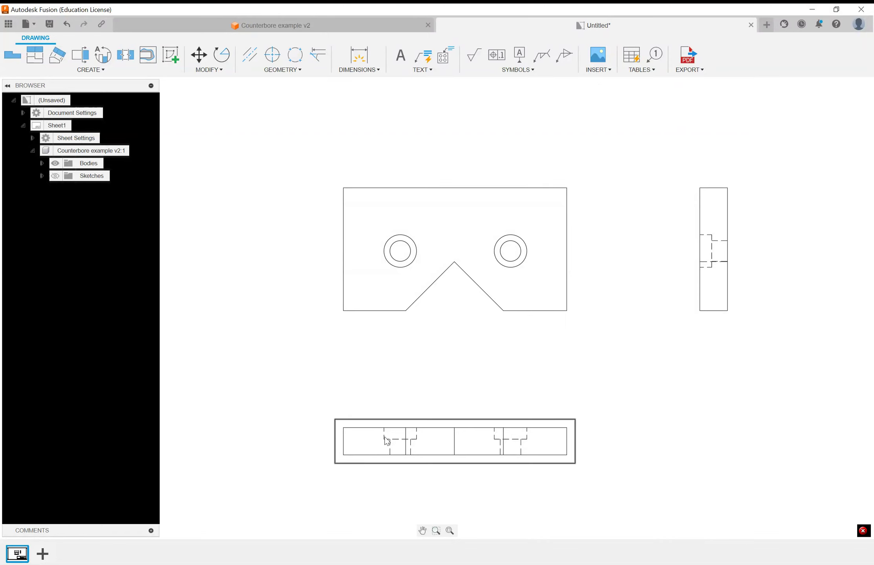
{"action": "scroll", "coordinate": [407, 473], "scroll_direction": "up", "scroll_amount": 8}
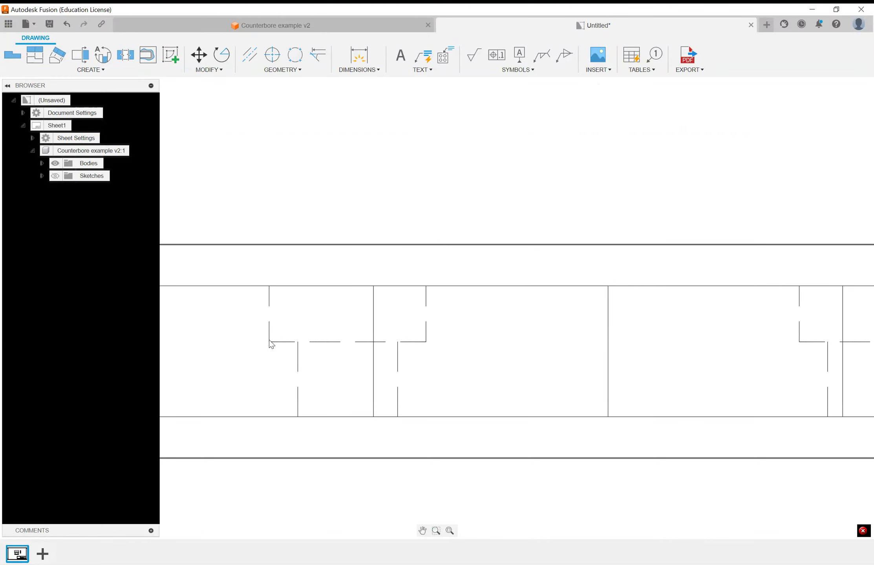
{"action": "scroll", "coordinate": [407, 383], "scroll_direction": "down", "scroll_amount": 8}
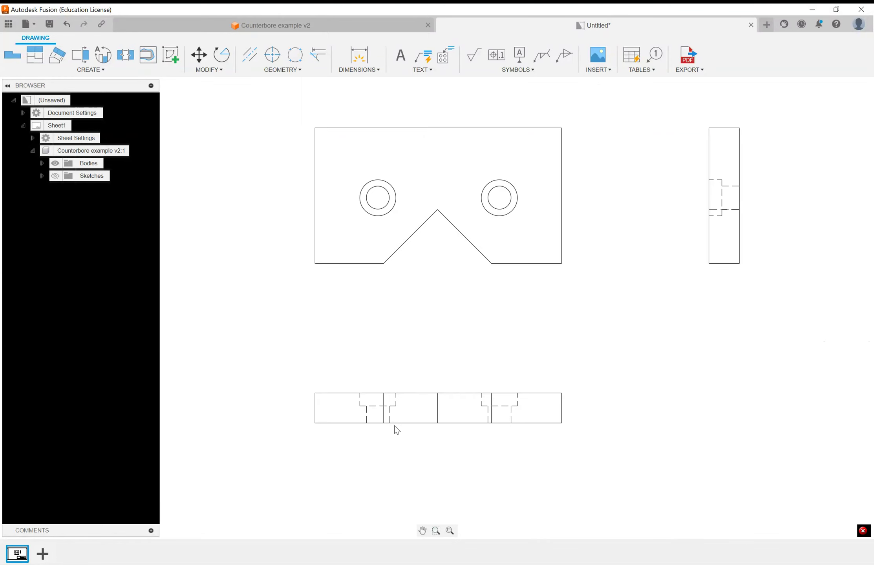
{"action": "scroll", "coordinate": [545, 341], "scroll_direction": "down", "scroll_amount": 1}
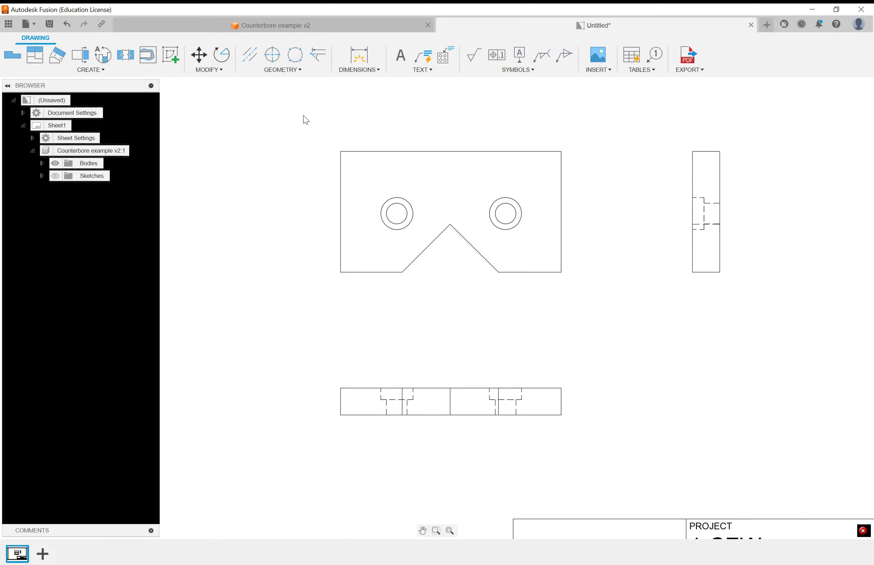
- Dimension the side view's thickness above the view and its overall height to the right of it
{"action": "left_click", "coordinate": [374, 72]}
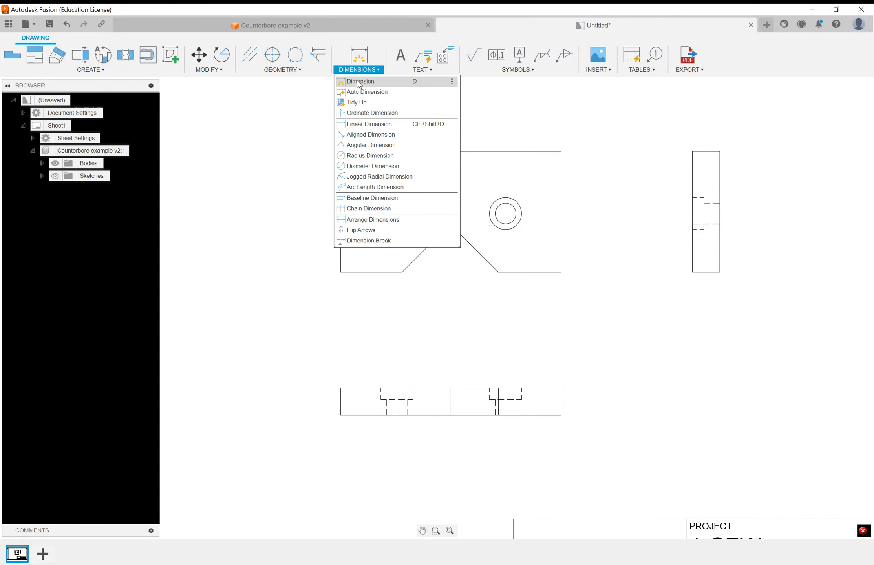
{"action": "left_click", "coordinate": [220, 131]}
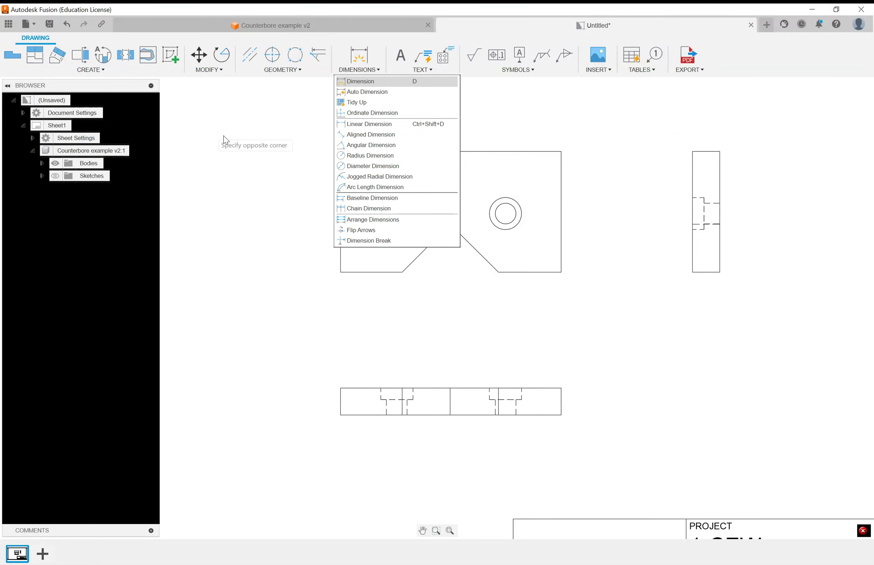
{"action": "left_click", "coordinate": [254, 150]}
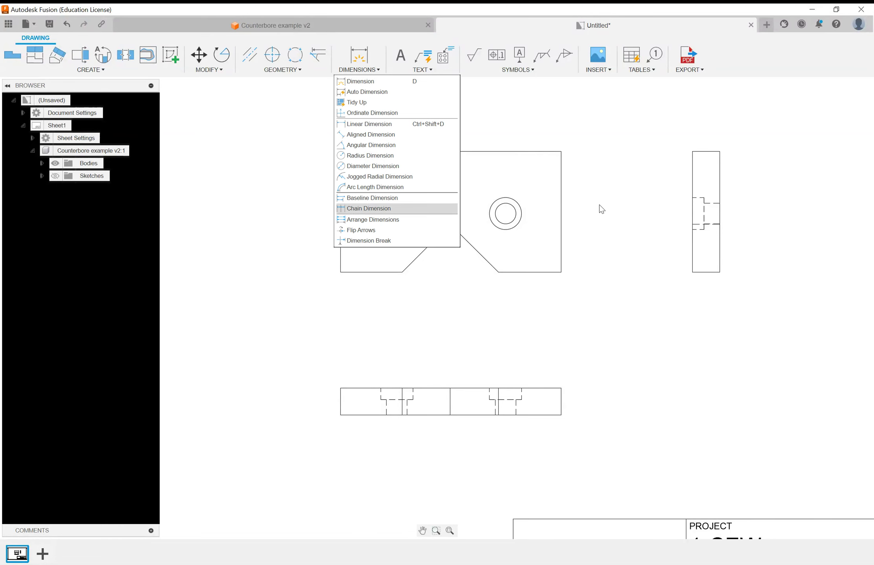
{"action": "left_click", "coordinate": [417, 82]}
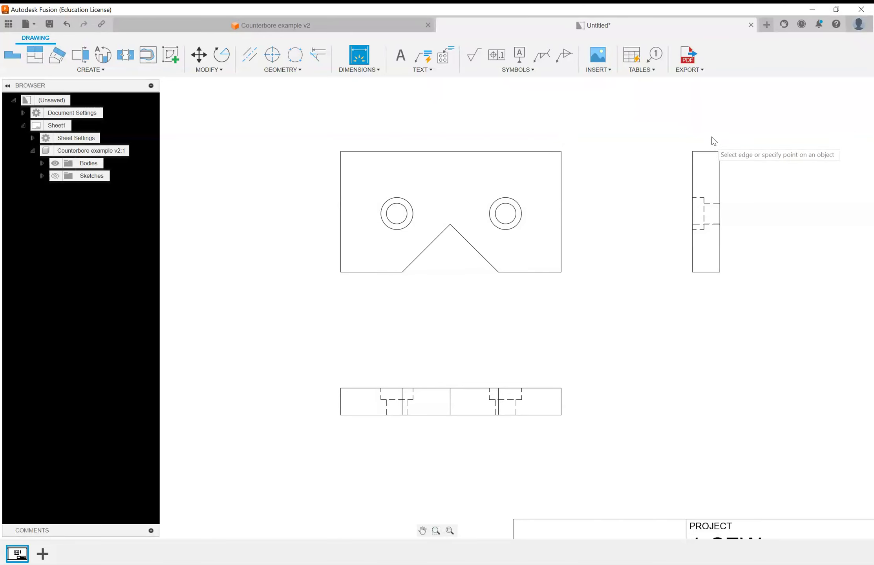
{"action": "left_click", "coordinate": [708, 151]}
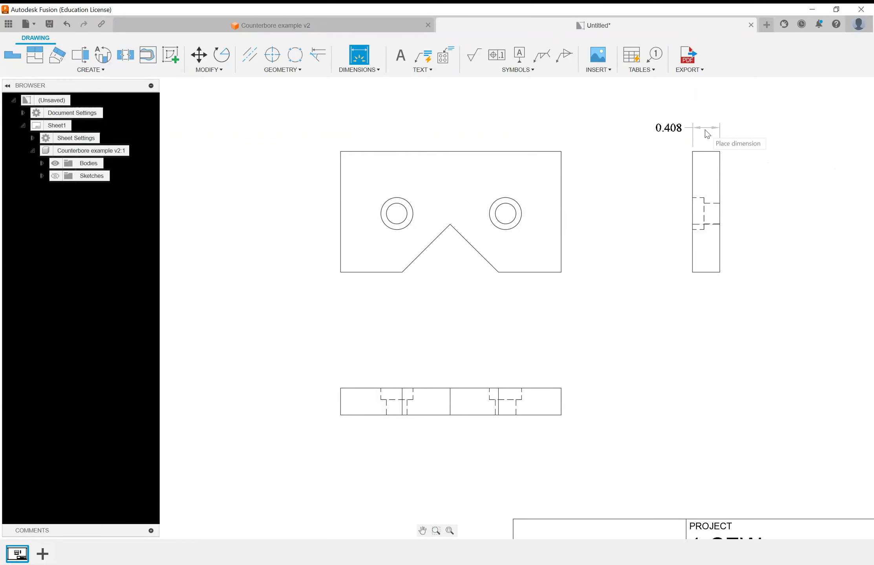
{"action": "left_click", "coordinate": [707, 135]}
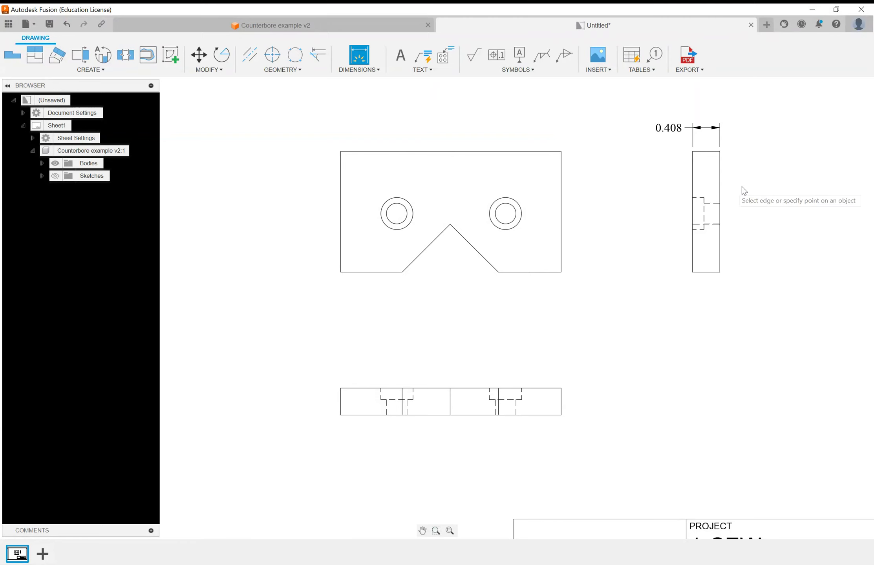
{"action": "left_click", "coordinate": [721, 188]}
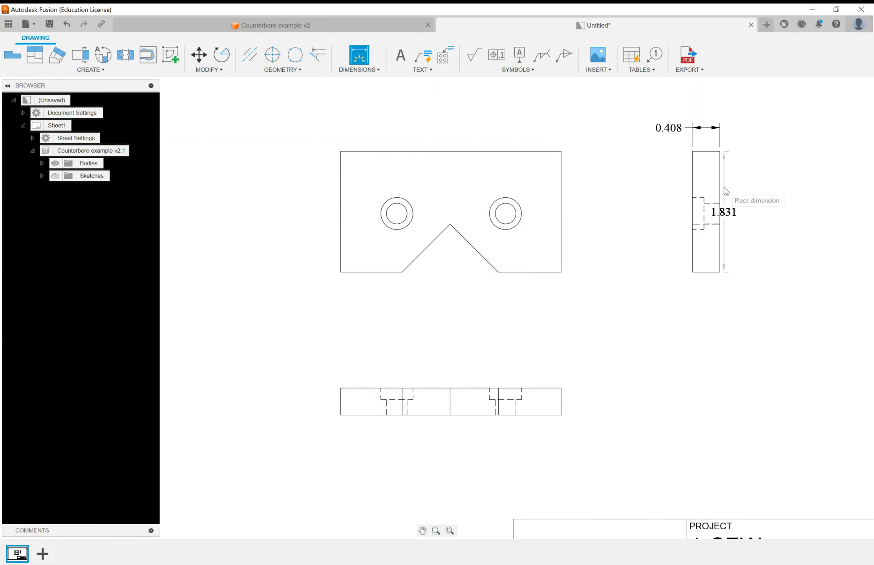
{"action": "left_click", "coordinate": [753, 195]}
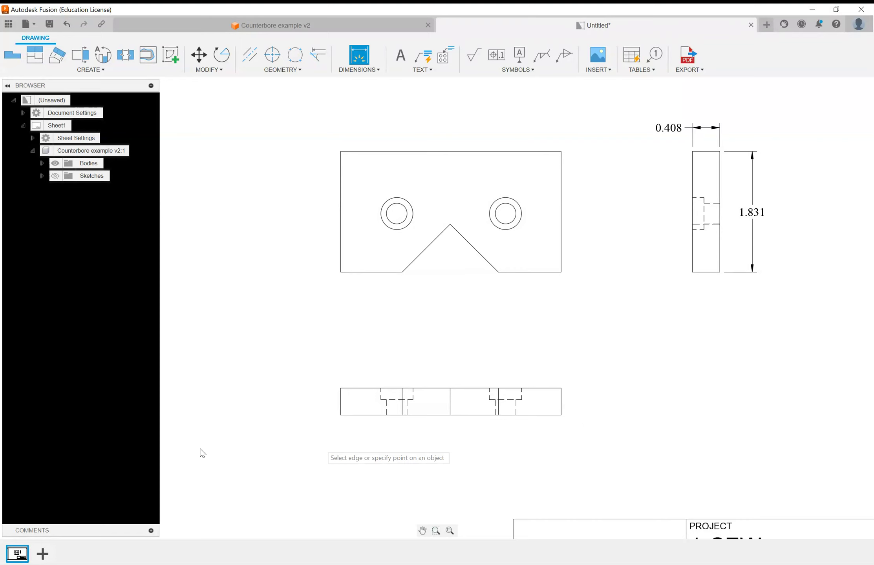
- Dimension the plate's overall length, placing the dimension below the lower projected view
{"action": "left_click", "coordinate": [402, 152]}
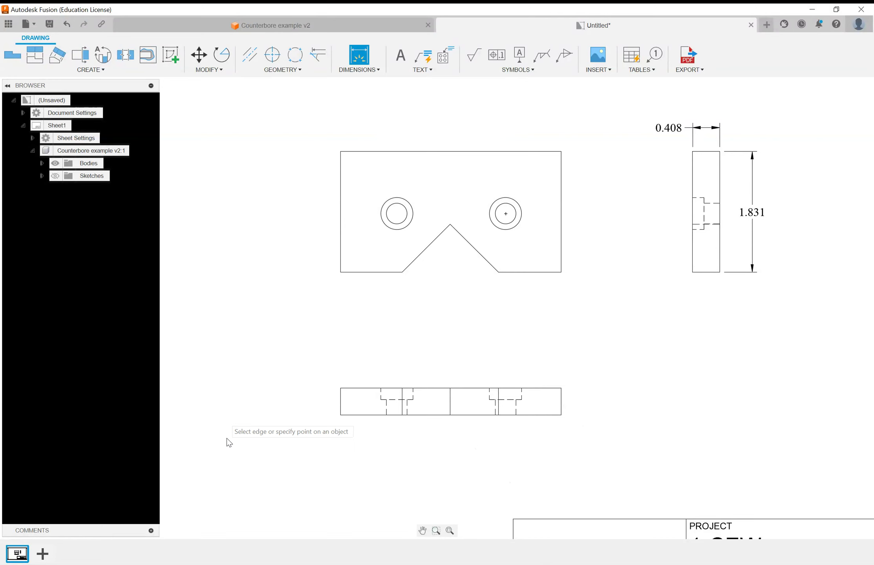
{"action": "left_click", "coordinate": [340, 402]}
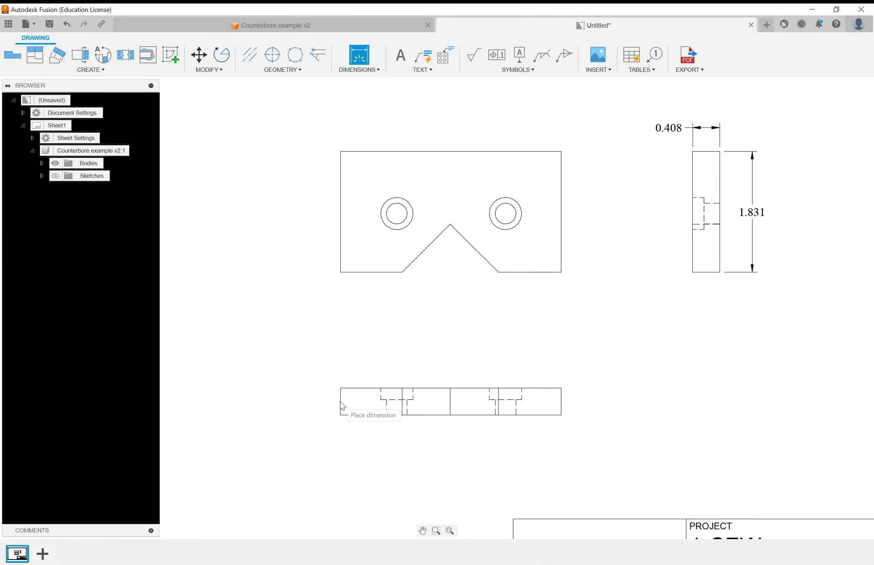
{"action": "left_click", "coordinate": [561, 413]}
{"action": "left_click", "coordinate": [506, 439]}
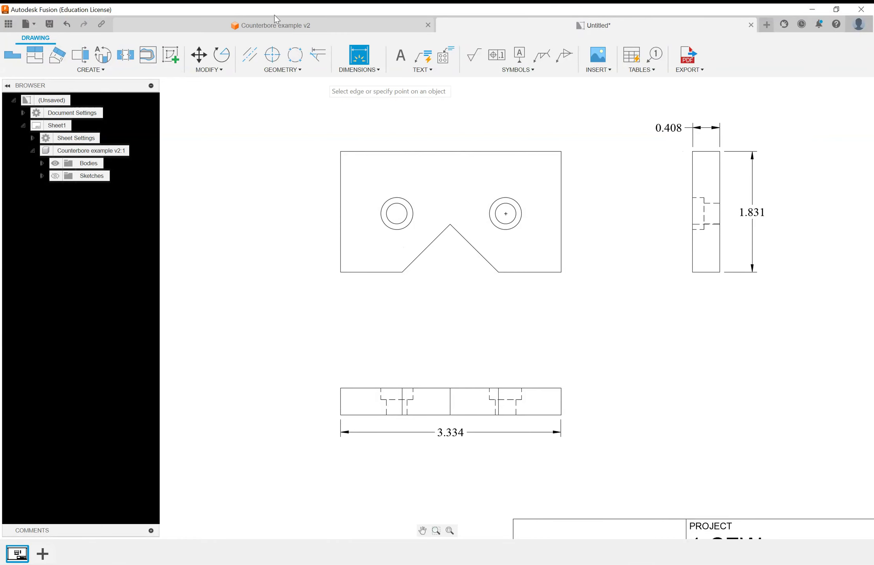
- Dimension the horizontal distance from the front view's right edge to the right hole's center, placed above the view
{"action": "scroll", "coordinate": [502, 265], "scroll_direction": "down", "scroll_amount": 3}
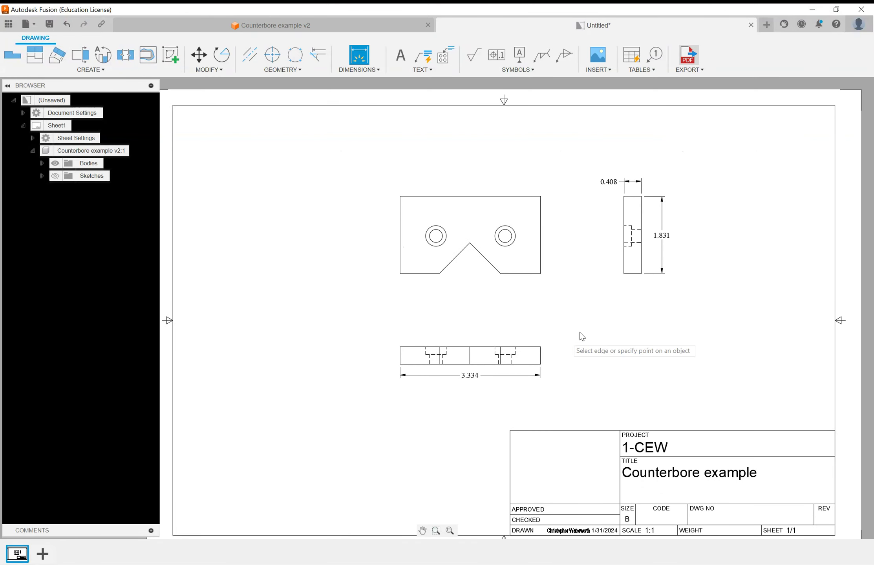
{"action": "scroll", "coordinate": [567, 336], "scroll_direction": "up", "scroll_amount": 2}
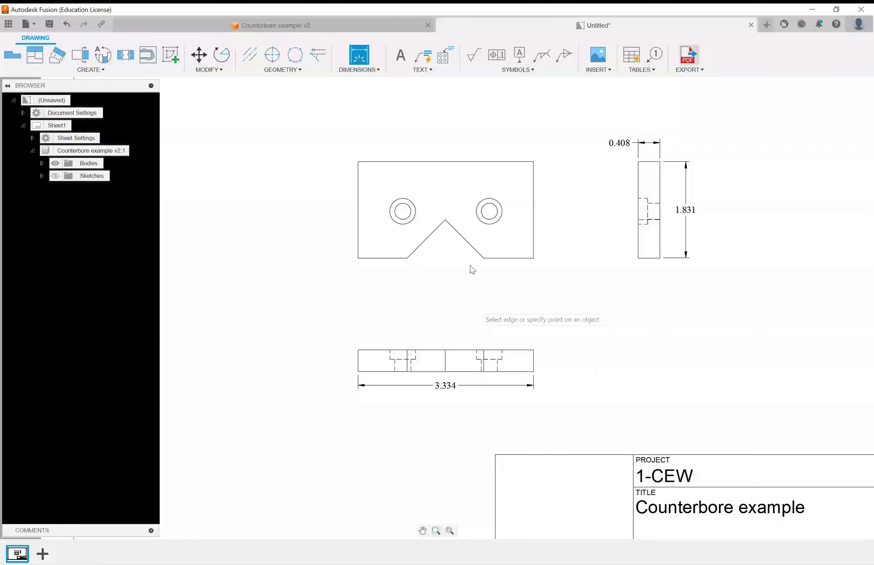
{"action": "scroll", "coordinate": [428, 432], "scroll_direction": "down", "scroll_amount": 3}
{"action": "scroll", "coordinate": [471, 359], "scroll_direction": "up", "scroll_amount": 2}
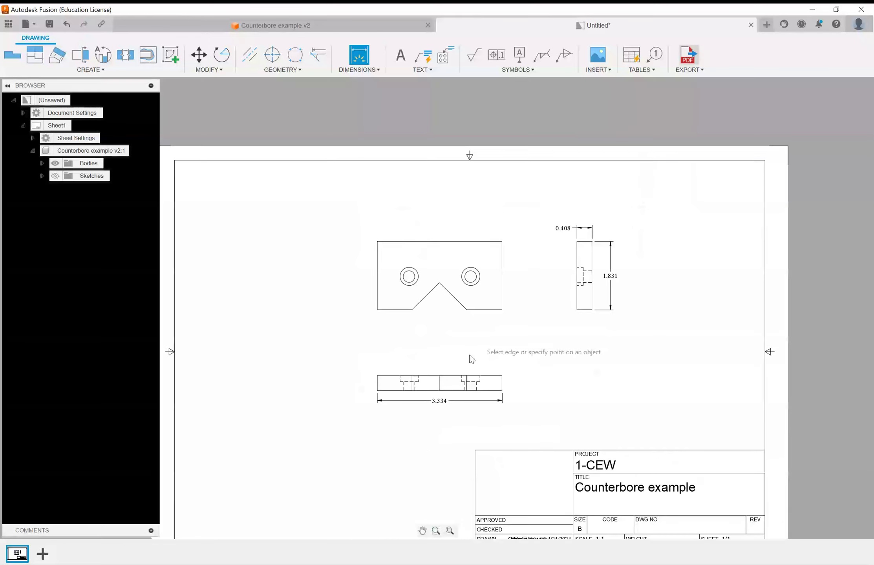
{"action": "scroll", "coordinate": [470, 355], "scroll_direction": "up", "scroll_amount": 2}
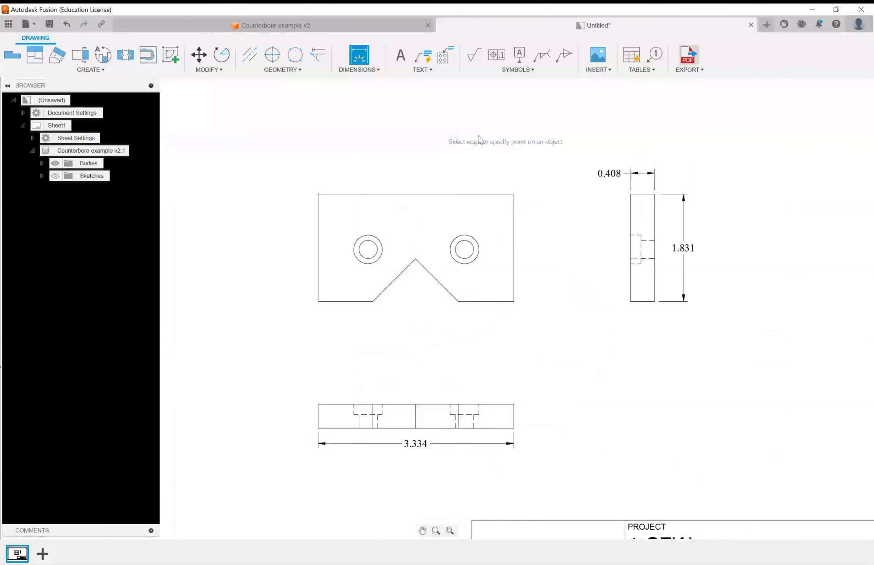
{"action": "scroll", "coordinate": [522, 200], "scroll_direction": "up", "scroll_amount": 2}
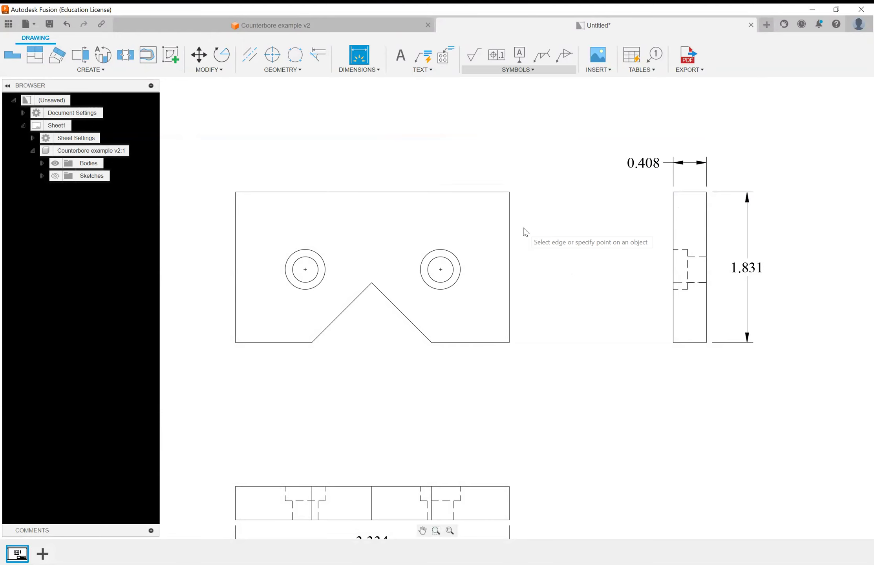
{"action": "left_click", "coordinate": [509, 268]}
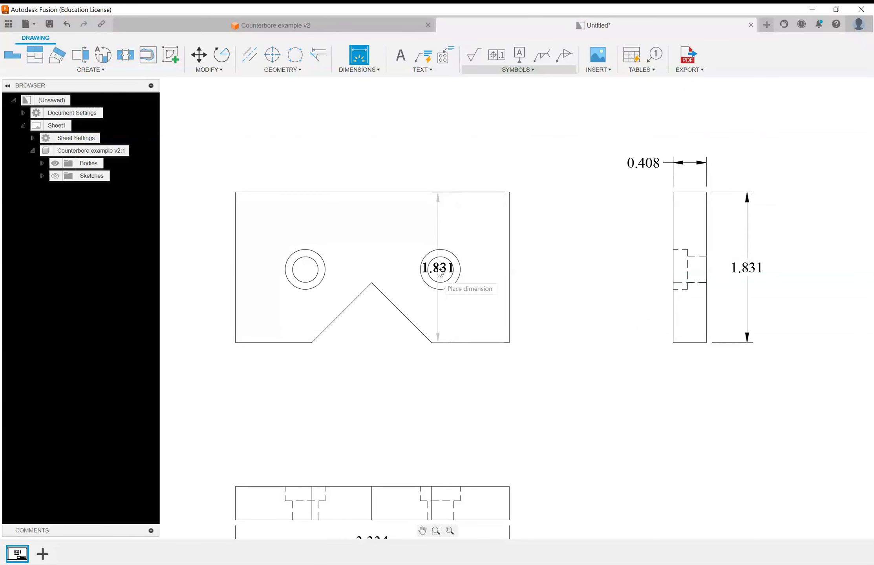
{"action": "left_click", "coordinate": [440, 290]}
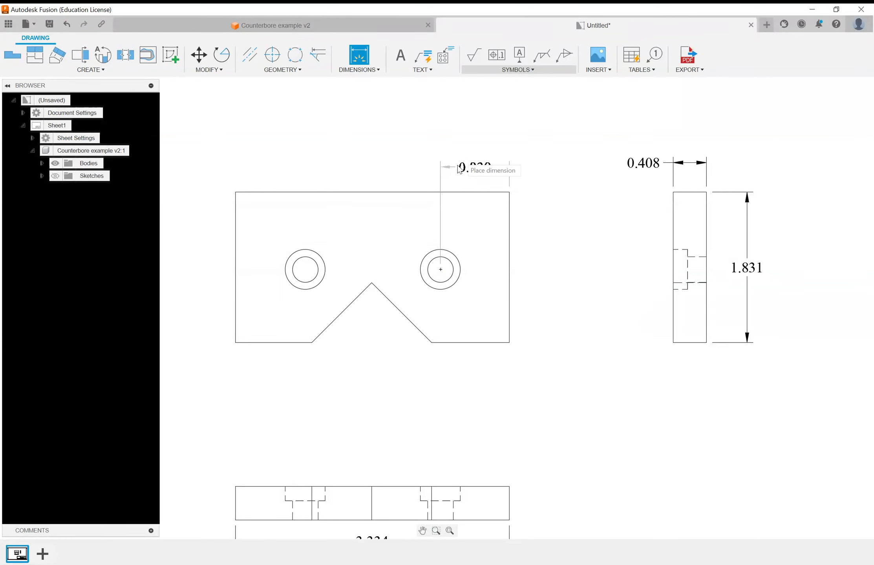
{"action": "left_click", "coordinate": [477, 155]}
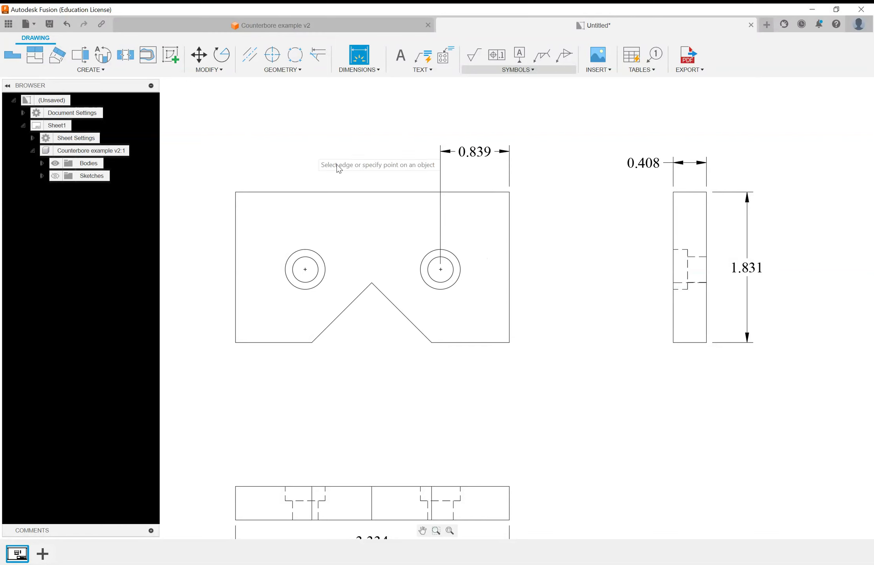
- Dimension the center-to-center spacing of the two holes above the front view, in line with the neighbouring edge-distance dimension
{"action": "left_click", "coordinate": [305, 269]}
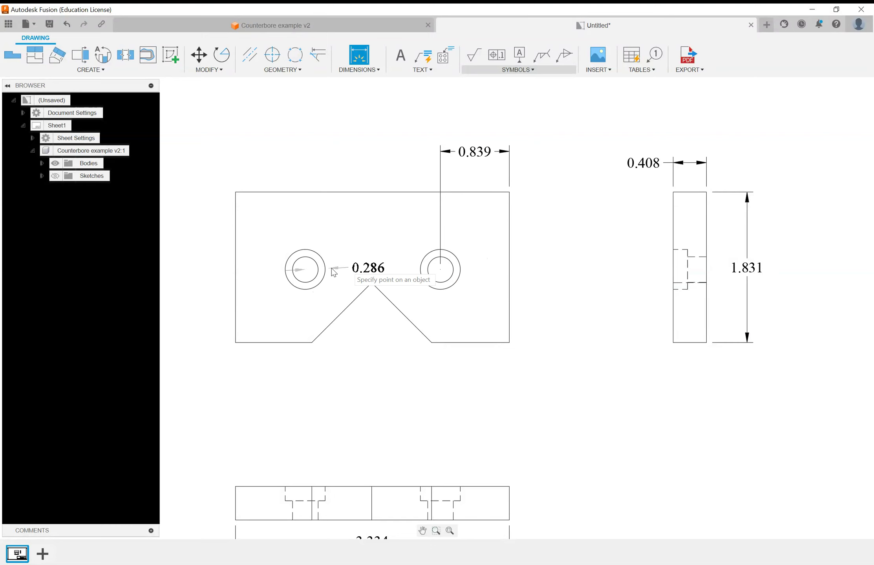
{"action": "left_click", "coordinate": [441, 270]}
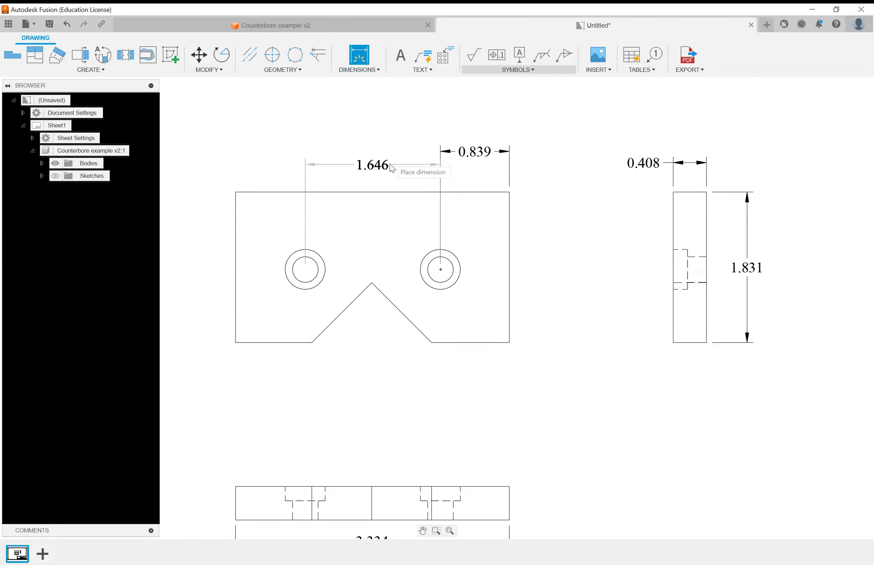
{"action": "left_click", "coordinate": [388, 154]}
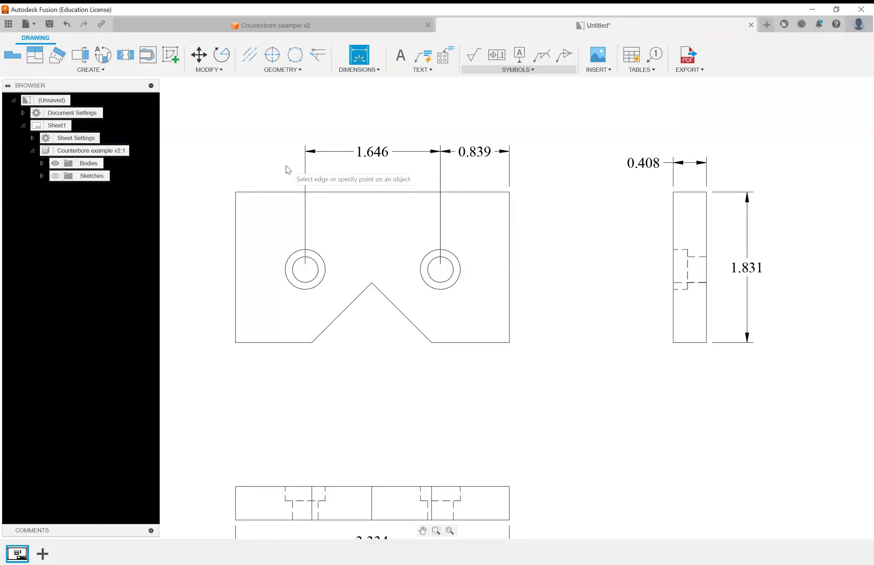
- Dimension the vertical distance from the front view's top edge to the left hole's center, placed left of the view
{"action": "left_click", "coordinate": [286, 192]}
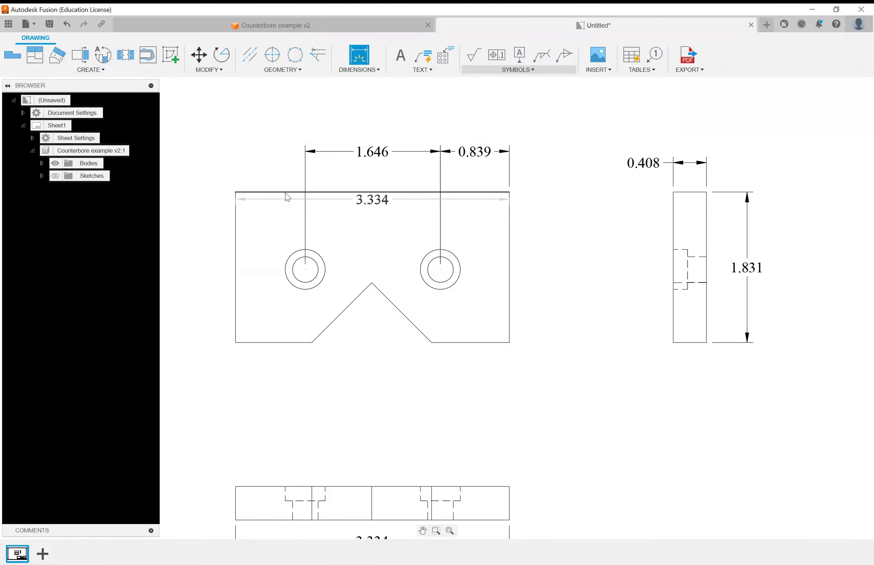
{"action": "left_click", "coordinate": [286, 192]}
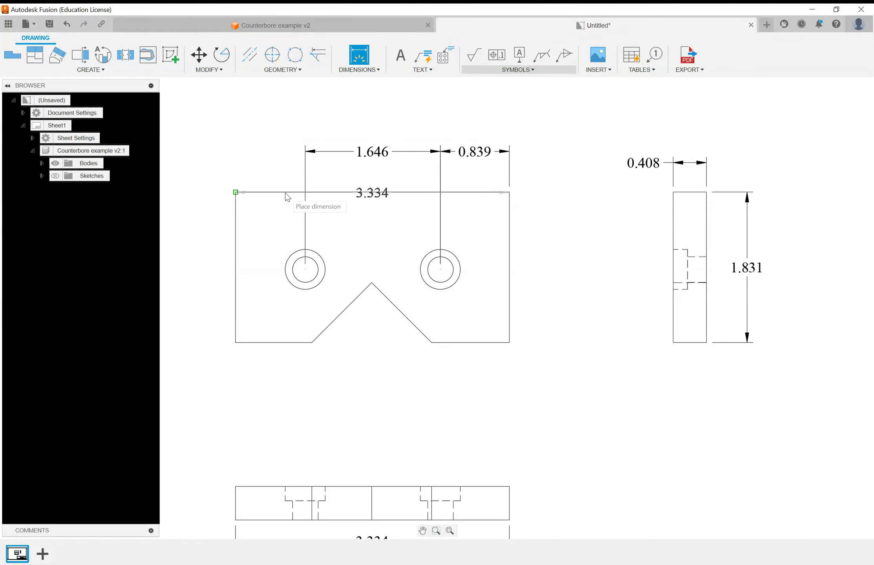
{"action": "left_click", "coordinate": [306, 271]}
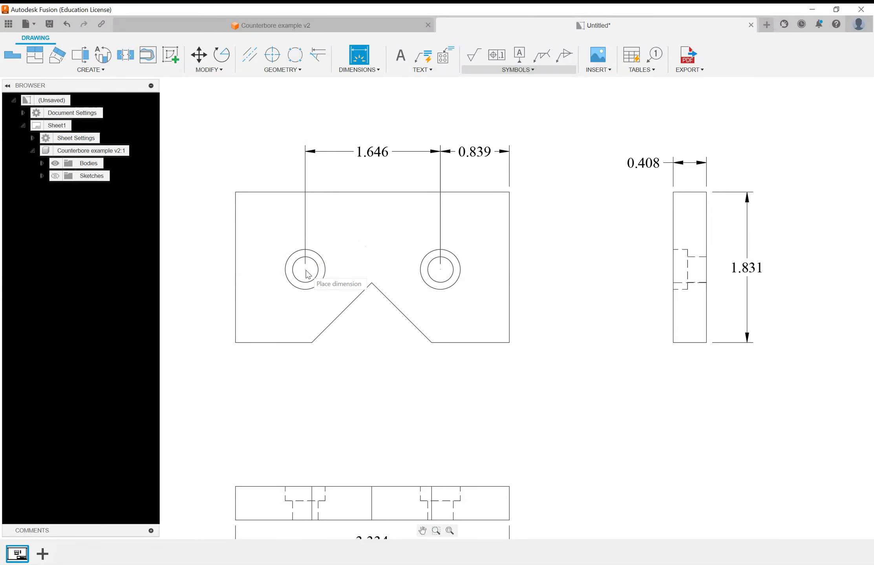
{"action": "left_click", "coordinate": [173, 250]}
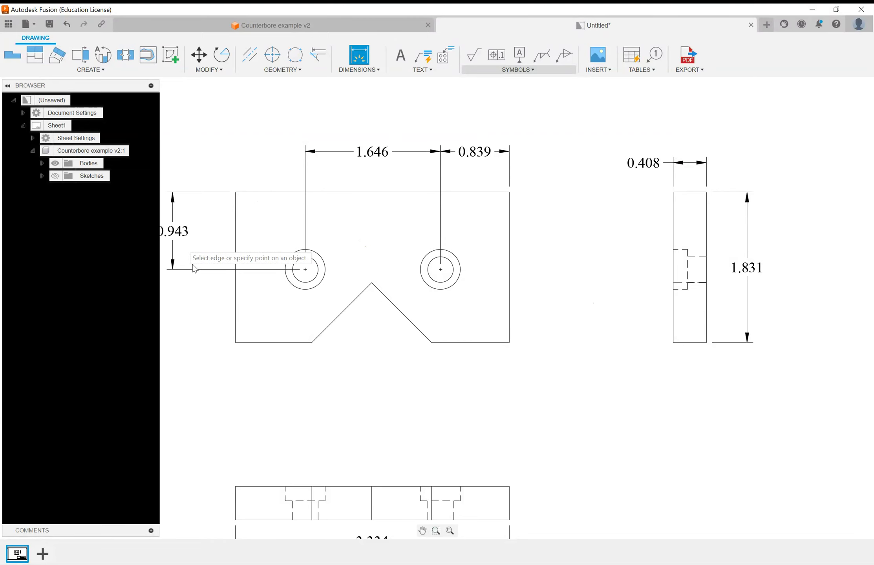
- Dimension the vertical distance from the front view's top edge to the right hole's center, placed right of the view
{"action": "left_click", "coordinate": [396, 193]}
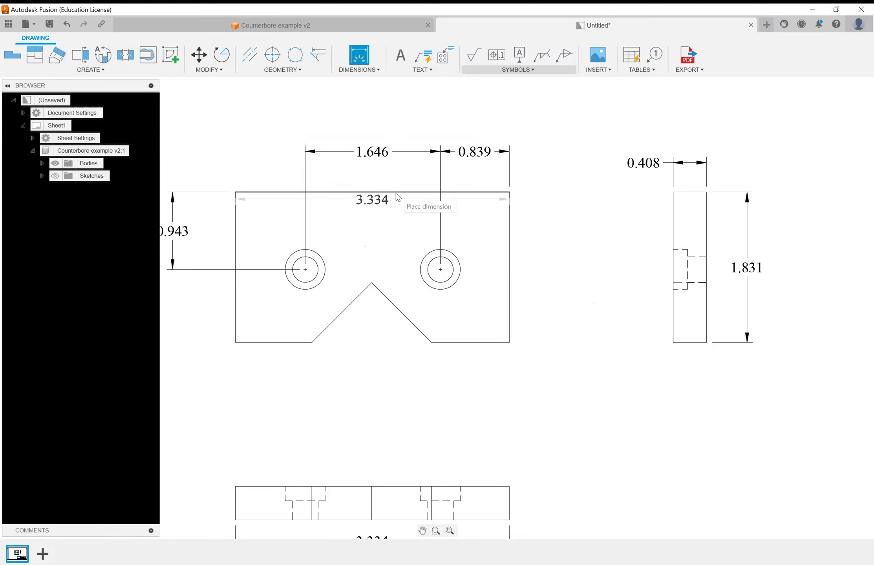
{"action": "left_click", "coordinate": [440, 270]}
{"action": "left_click", "coordinate": [557, 248]}
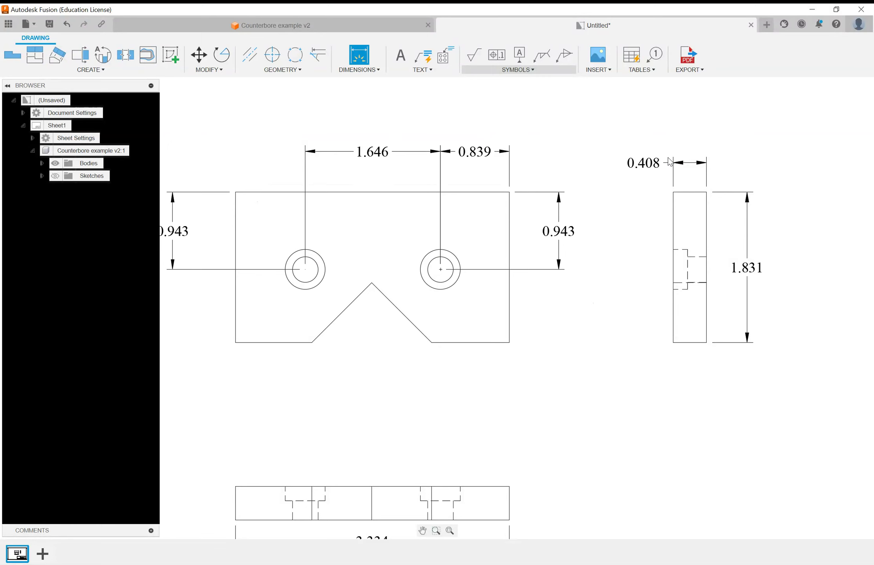
{"action": "key", "text": "Escape"}
- Delete the vertical dimension between the front view's top edge and the right hole's center
{"action": "left_click", "coordinate": [569, 234]}
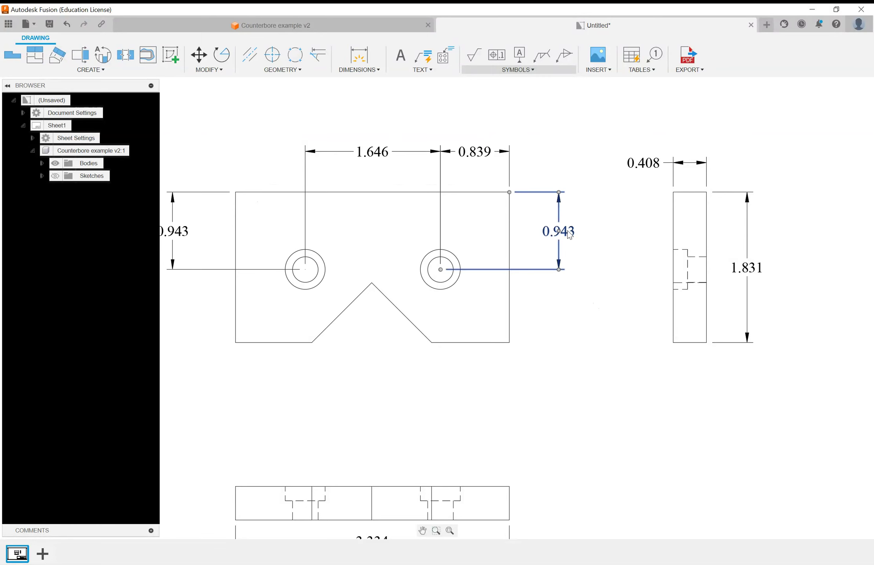
{"action": "key", "text": "Delete"}
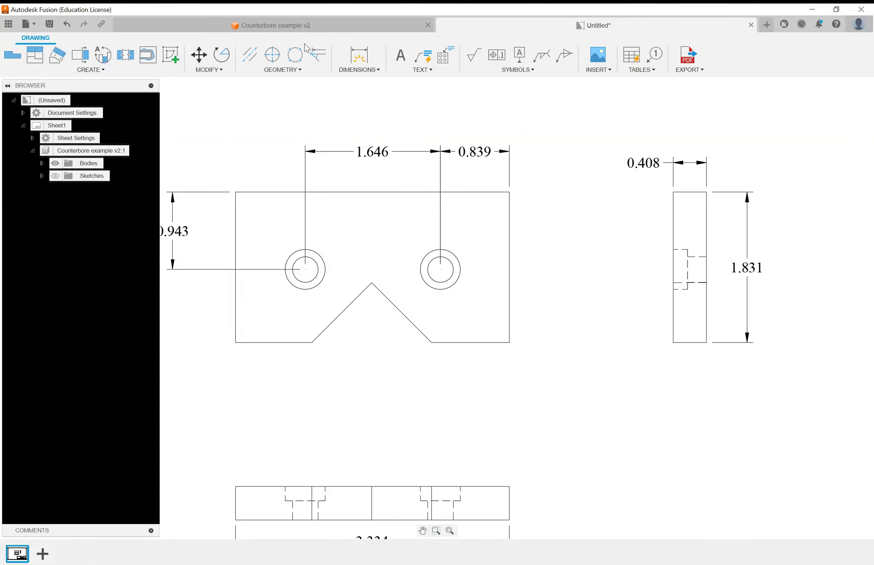
- Dimension the horizontal distance from the front view's right edge to the V-notch apex, placed below the view
{"action": "left_click", "coordinate": [359, 55]}
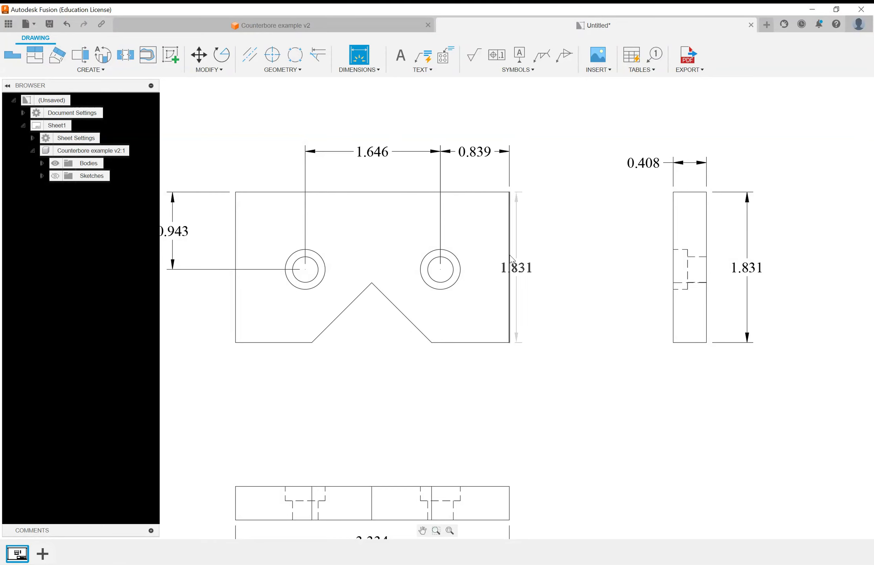
{"action": "left_click", "coordinate": [509, 279]}
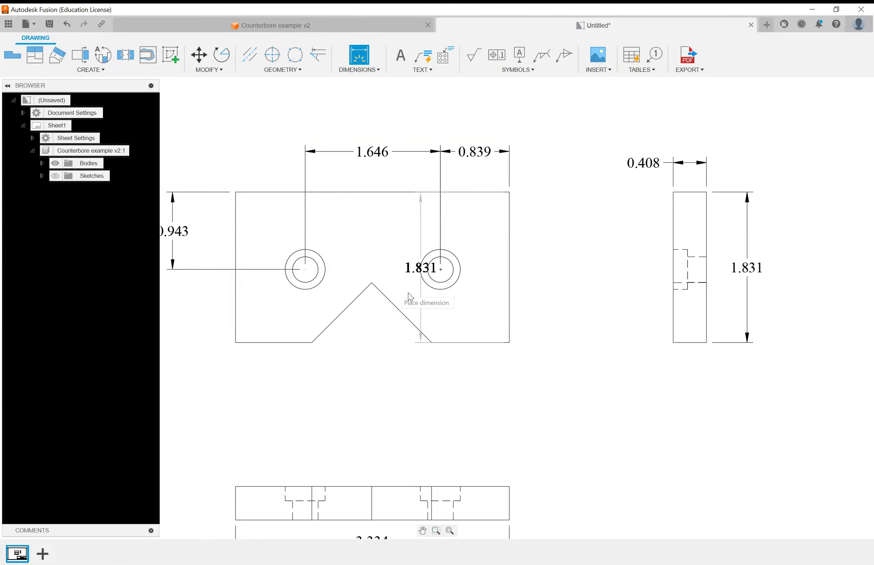
{"action": "left_click", "coordinate": [372, 283]}
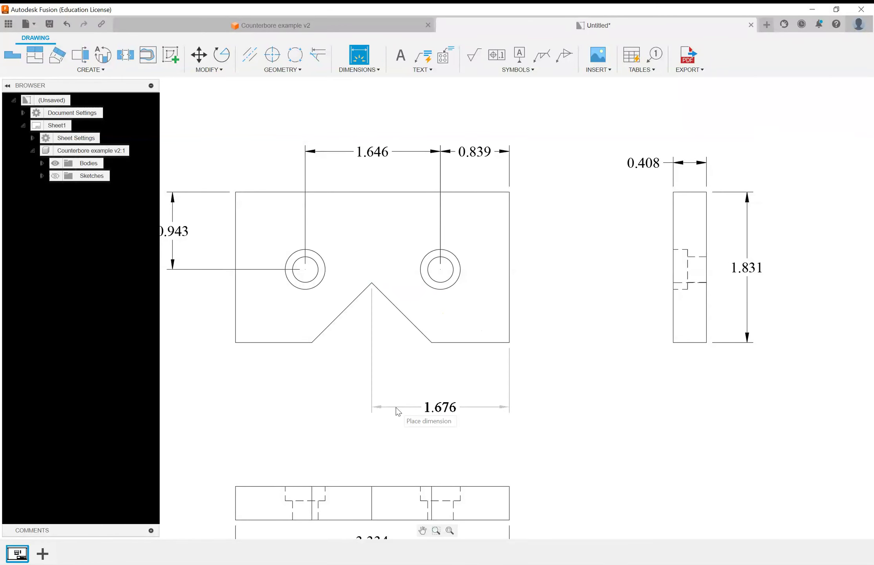
{"action": "left_click", "coordinate": [397, 408]}
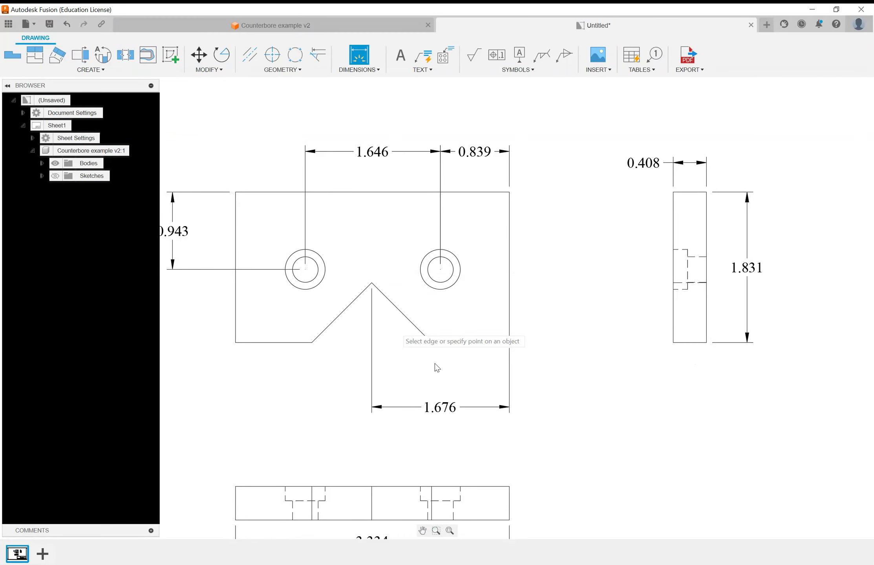
- Dimension the vertical distance from the front view's bottom edge to the V-notch apex, placed right of the view
{"action": "left_click", "coordinate": [471, 343]}
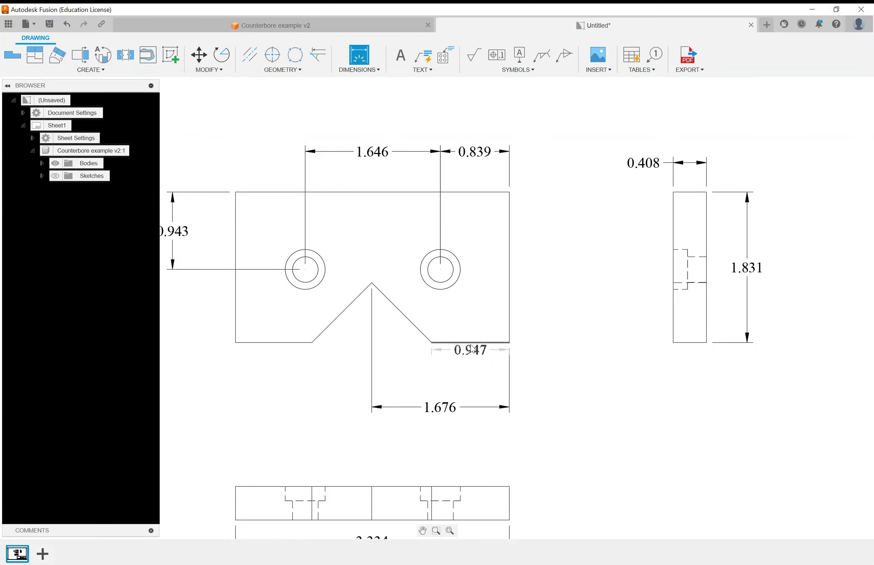
{"action": "left_click", "coordinate": [372, 284]}
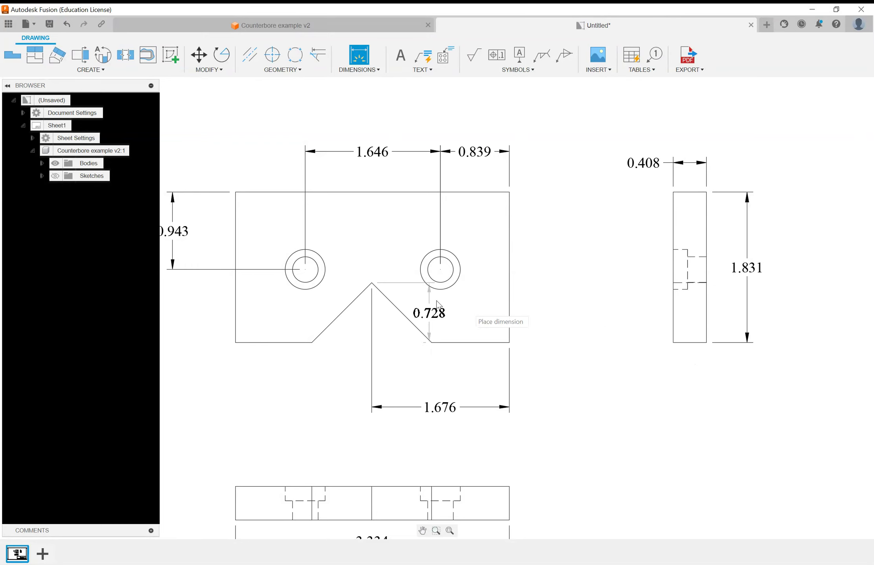
{"action": "left_click", "coordinate": [560, 309]}
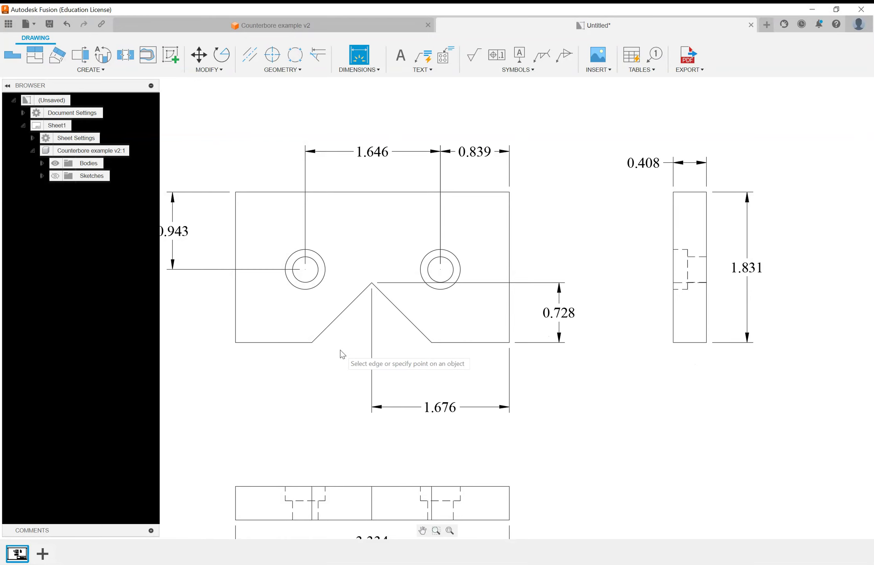
- Dimension the angle between the two sloped edges of the V-notch, placed inside the notch opening
{"action": "left_click", "coordinate": [336, 324]}
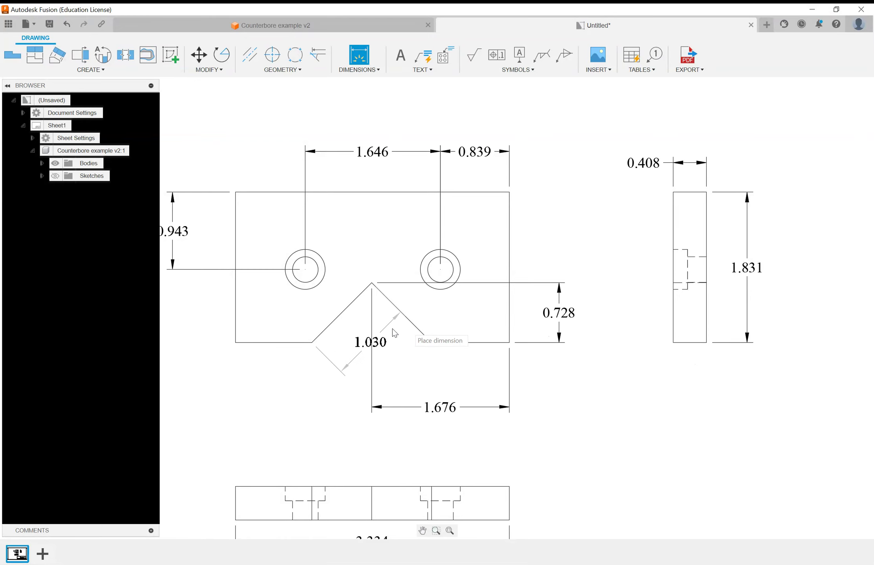
{"action": "left_click", "coordinate": [398, 308]}
{"action": "left_click", "coordinate": [371, 347]}
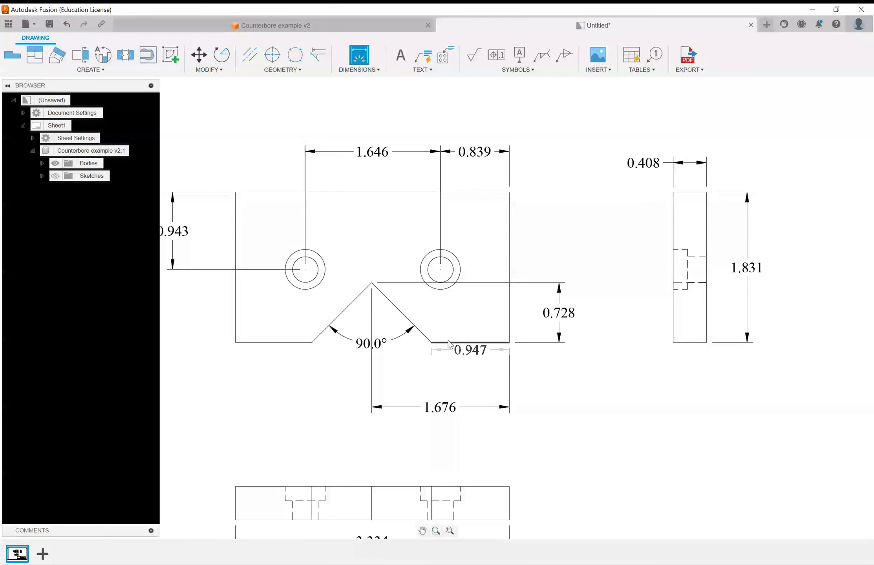
- Dimension the angle between the notch's right sloped edge and the front view's bottom edge, placed inside the plate
{"action": "left_click", "coordinate": [404, 311]}
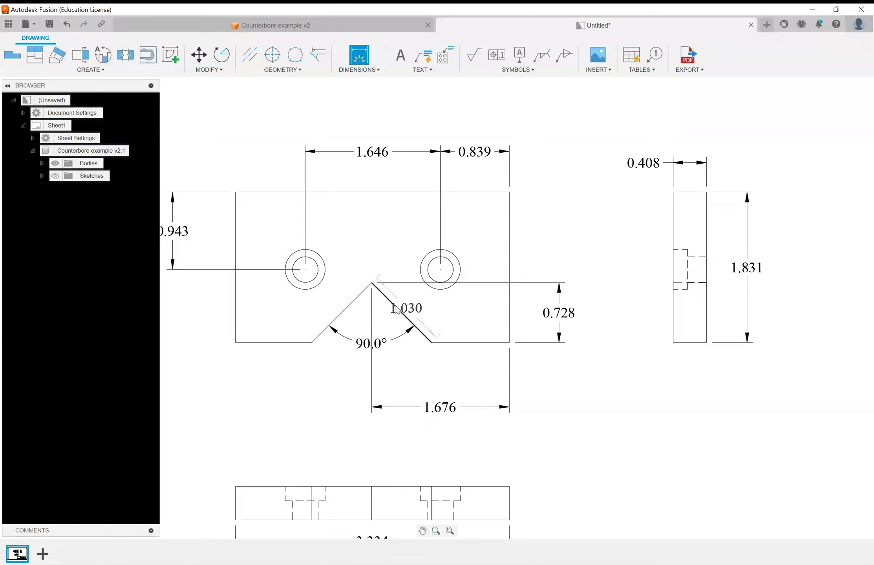
{"action": "left_click", "coordinate": [455, 343]}
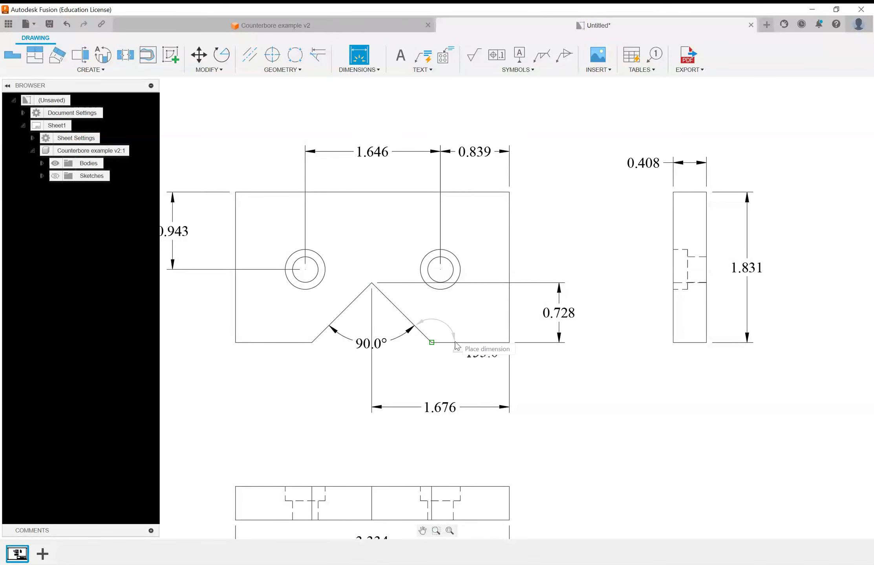
{"action": "left_click", "coordinate": [468, 319]}
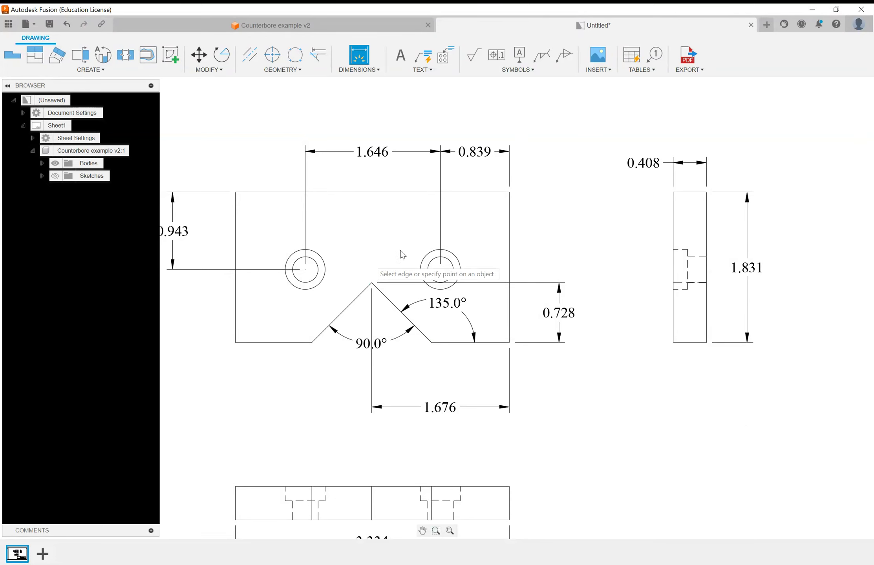
{"action": "left_click", "coordinate": [364, 65]}
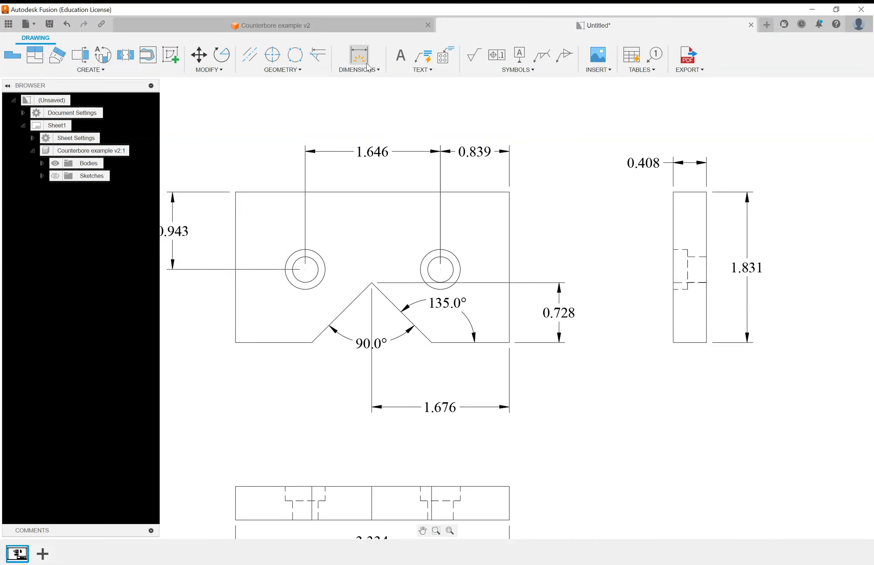
- Add a Hole and Thread Note to the left counterbored hole, with its leader ending below and left of the front view
{"action": "left_click", "coordinate": [448, 62]}
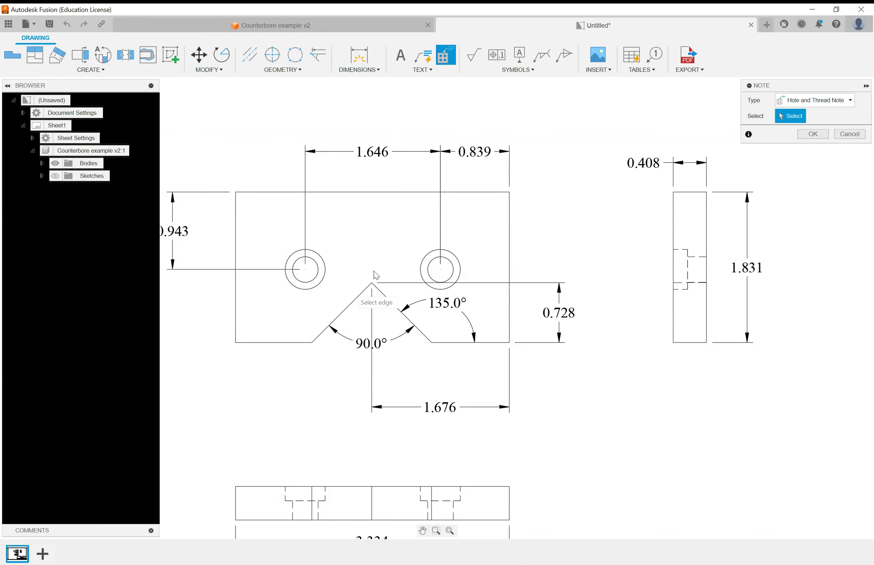
{"action": "left_click", "coordinate": [298, 290]}
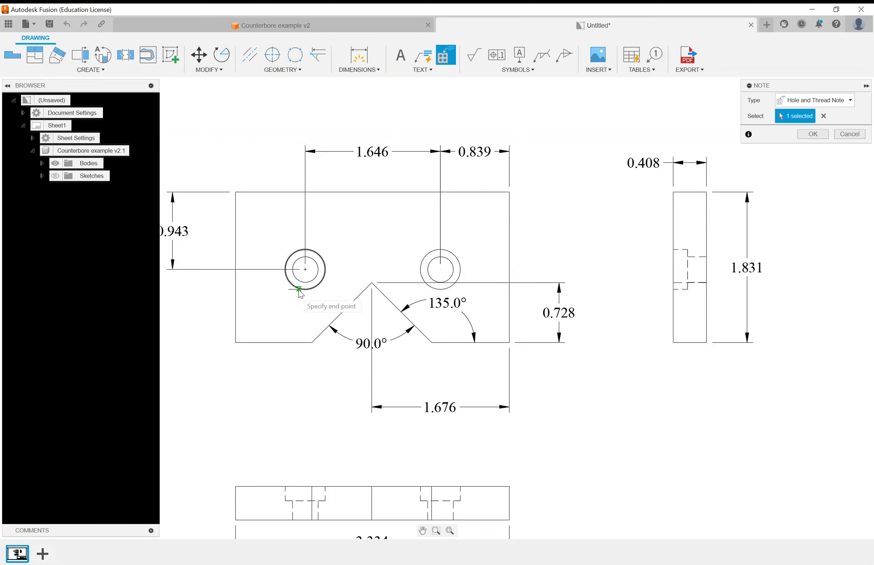
{"action": "left_click", "coordinate": [242, 378]}
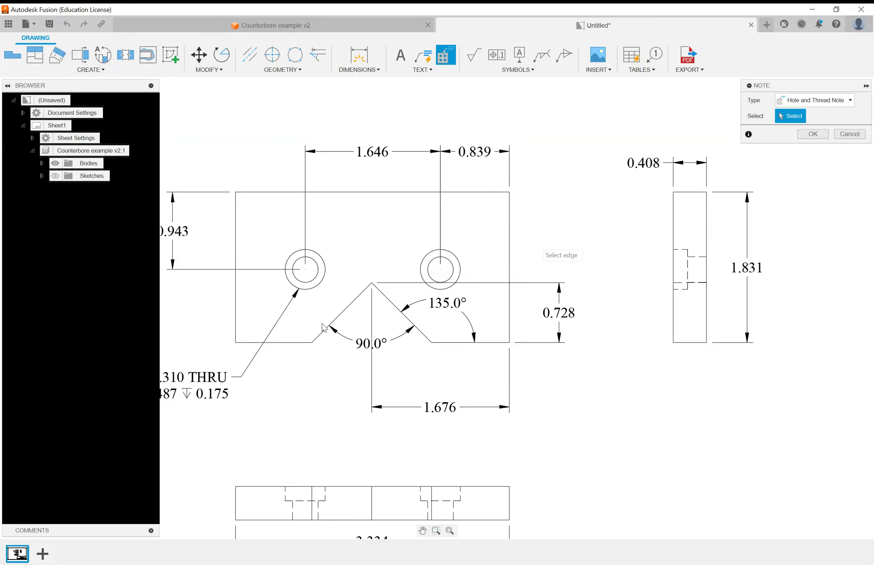
{"action": "scroll", "coordinate": [583, 149], "scroll_direction": "down", "scroll_amount": 3}
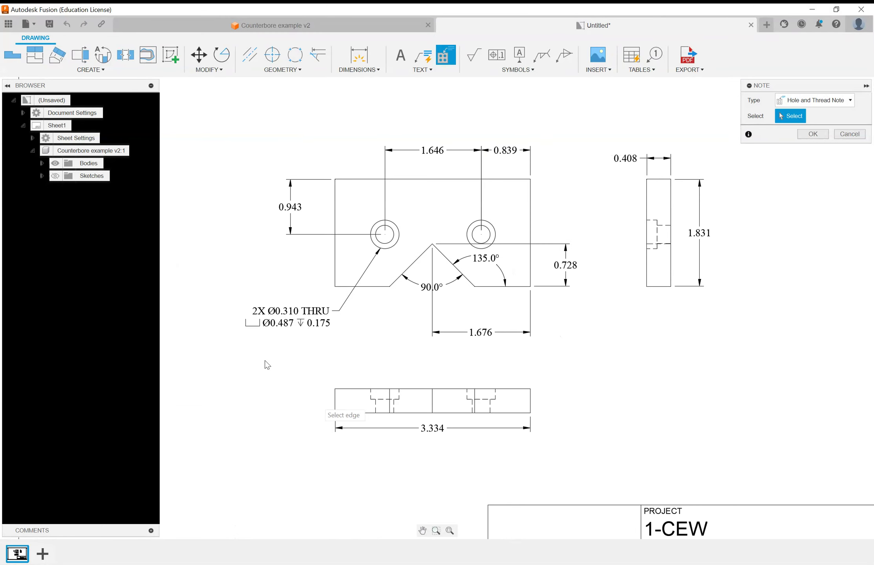
{"action": "scroll", "coordinate": [328, 369], "scroll_direction": "down", "scroll_amount": 1}
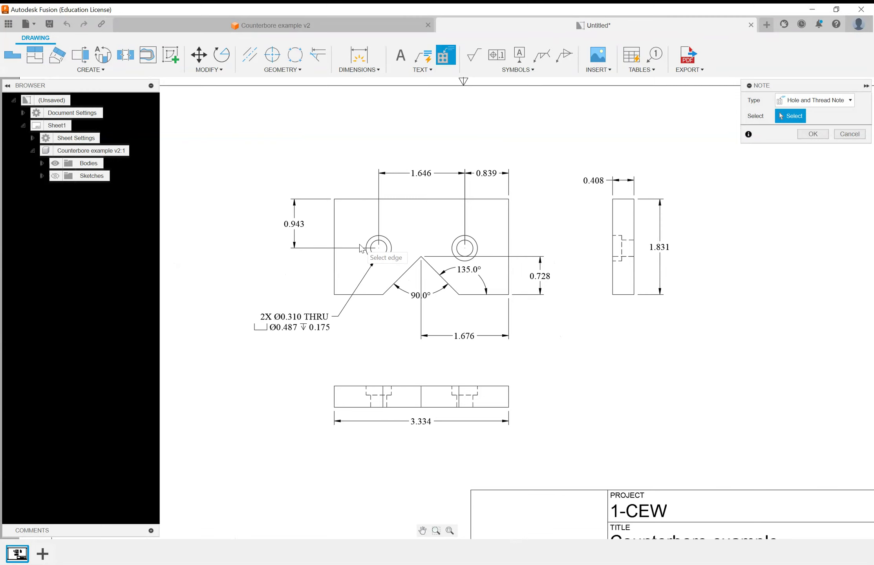
{"action": "left_click", "coordinate": [812, 135]}
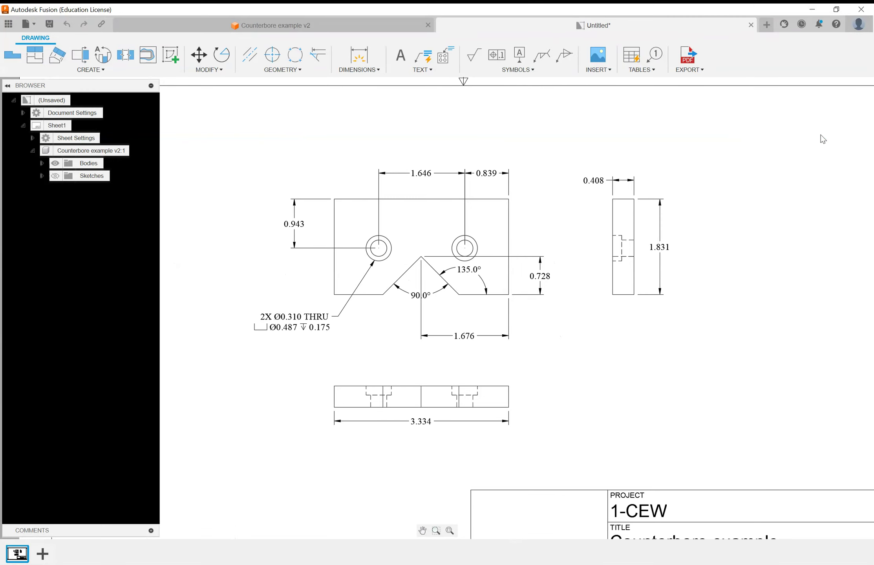
{"action": "left_click", "coordinate": [375, 71]}
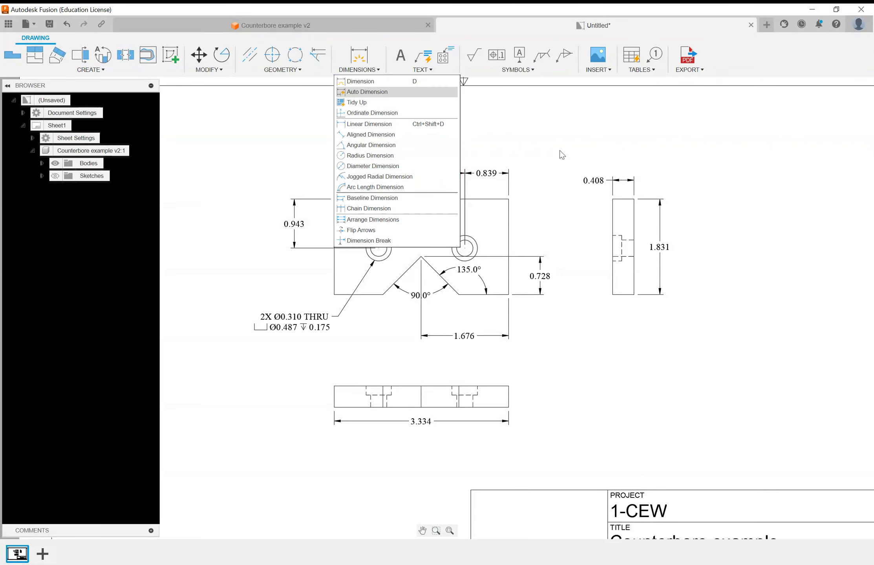
{"action": "left_click", "coordinate": [551, 157]}
{"action": "scroll", "coordinate": [550, 156], "scroll_direction": "down", "scroll_amount": 3}
{"action": "scroll", "coordinate": [554, 153], "scroll_direction": "up", "scroll_amount": 2}
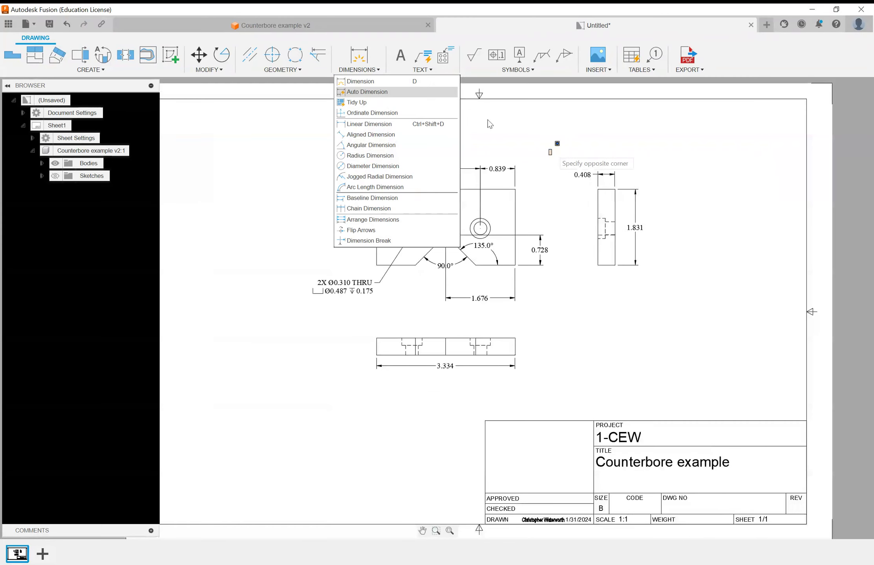
{"action": "left_click", "coordinate": [413, 81]}
{"action": "key", "text": "Escape"}
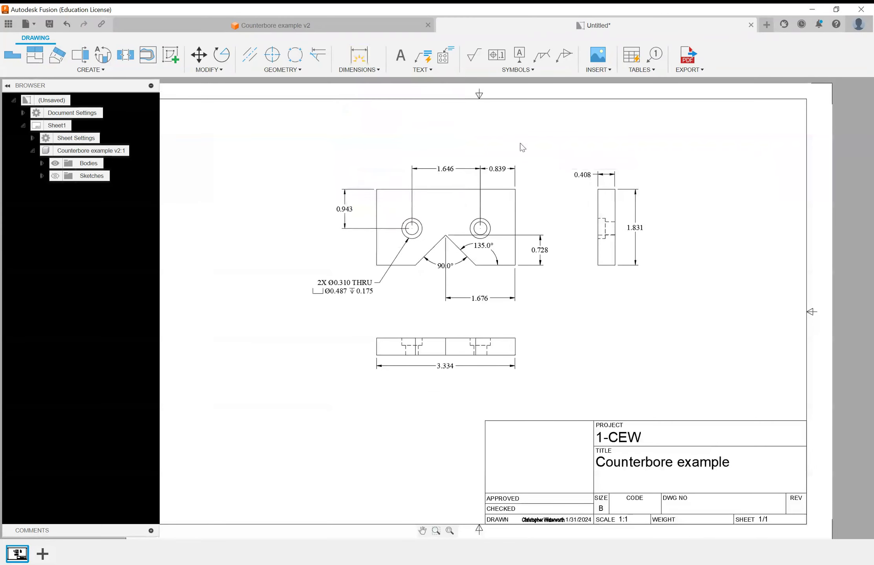
- Delete the two horizontal hole dimensions above the front view and the left hole's vertical dimension
{"action": "left_click", "coordinate": [502, 169]}
{"action": "key", "text": "Delete"}
{"action": "left_click", "coordinate": [474, 168]}
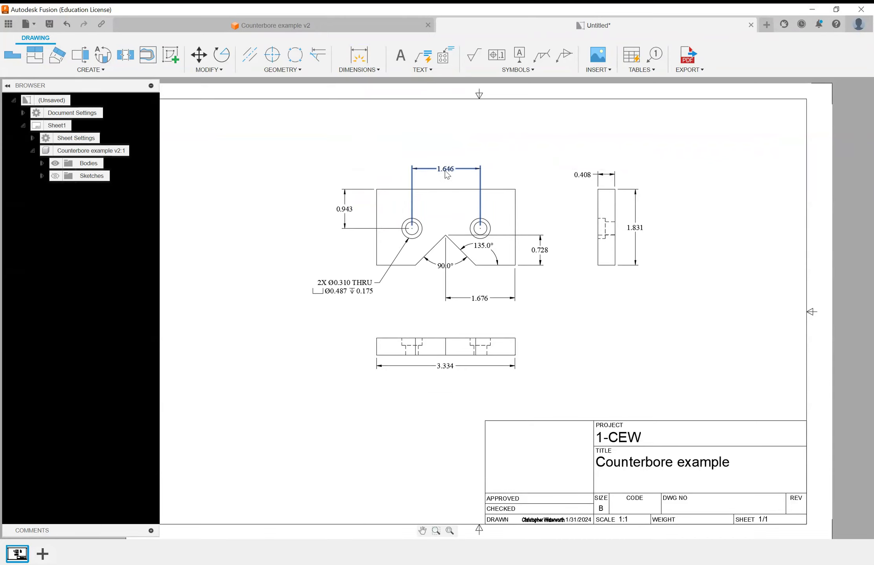
{"action": "key", "text": "Delete"}
{"action": "left_click", "coordinate": [353, 208]}
{"action": "key", "text": "Delete"}
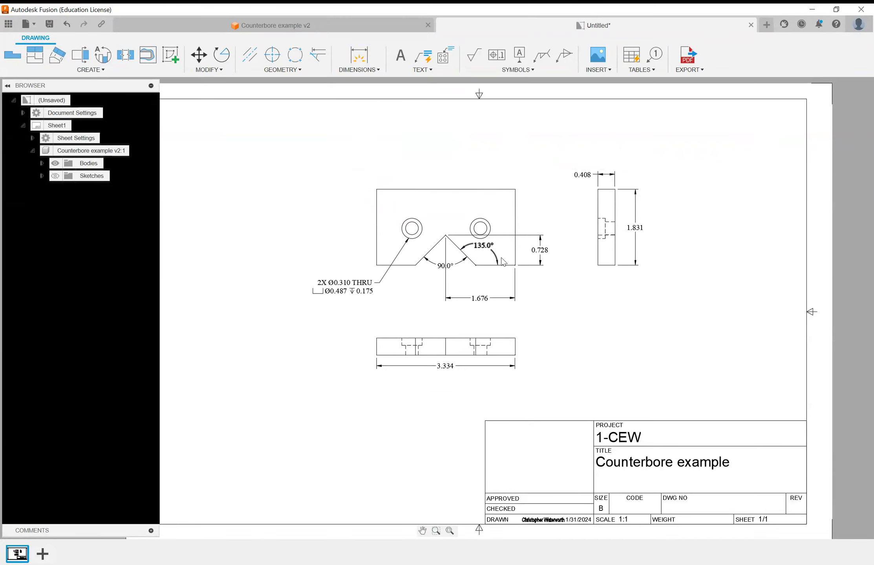
- Delete the notch apex's vertical and horizontal location dimensions and the overall width dimension under the bottom view
{"action": "left_click", "coordinate": [543, 257]}
{"action": "key", "text": "Delete"}
{"action": "left_click", "coordinate": [484, 298]}
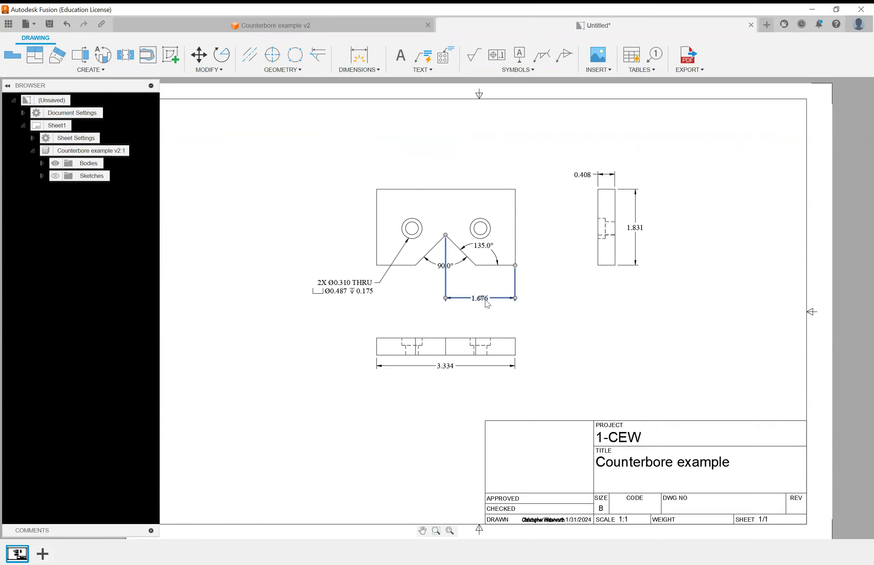
{"action": "key", "text": "Delete"}
{"action": "left_click", "coordinate": [443, 369]}
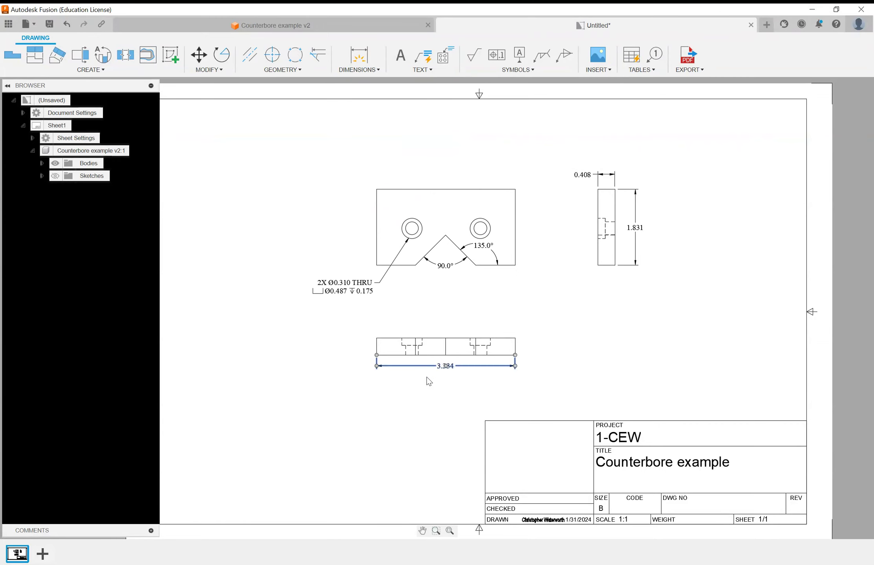
{"action": "key", "text": "Delete"}
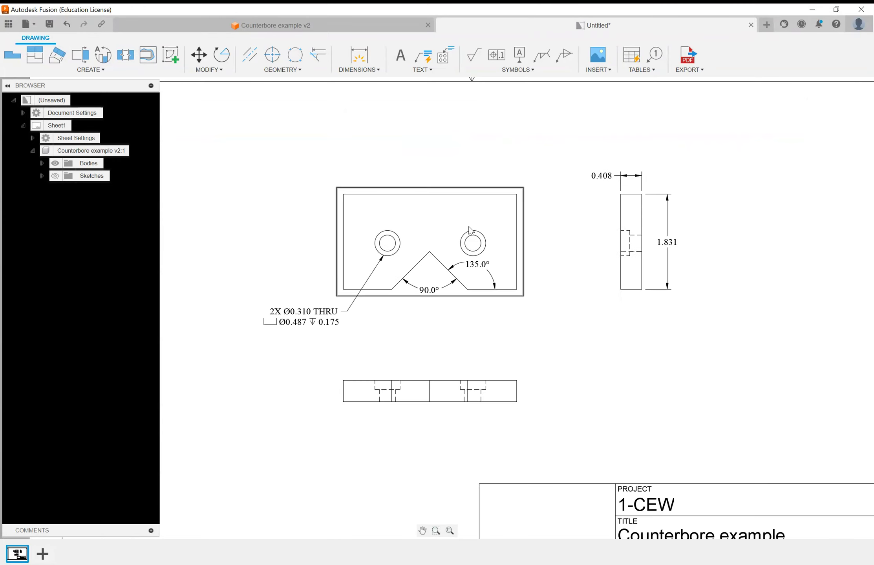
- Shift the front view slightly left on the sheet, widening its gap to the side view
{"action": "key", "text": "d"}
{"action": "scroll", "coordinate": [467, 231], "scroll_direction": "up", "scroll_amount": 2}
{"action": "left_click", "coordinate": [466, 232]}
{"action": "key", "text": "Escape"}
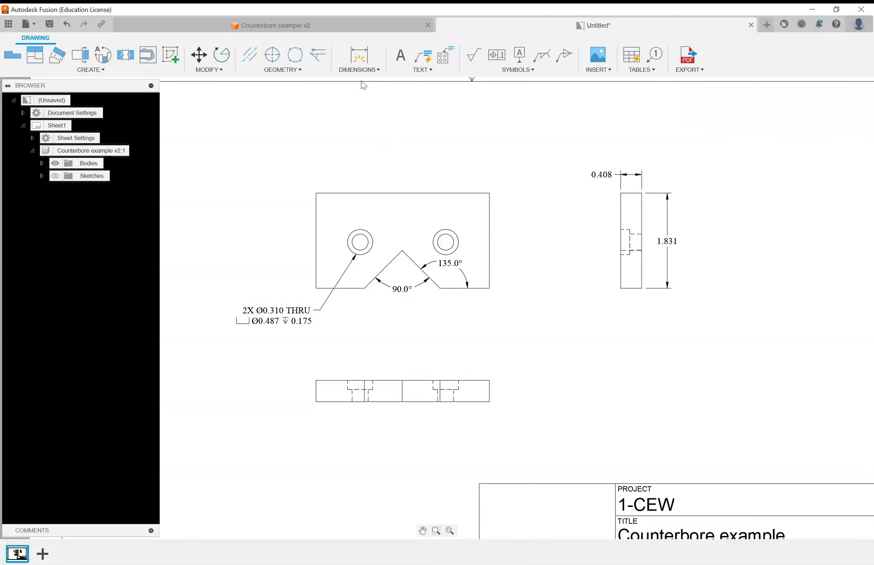
- Set the front view's upper-right corner as the ordinate dimension origin and place its zero dimension above the view
{"action": "left_click", "coordinate": [368, 70]}
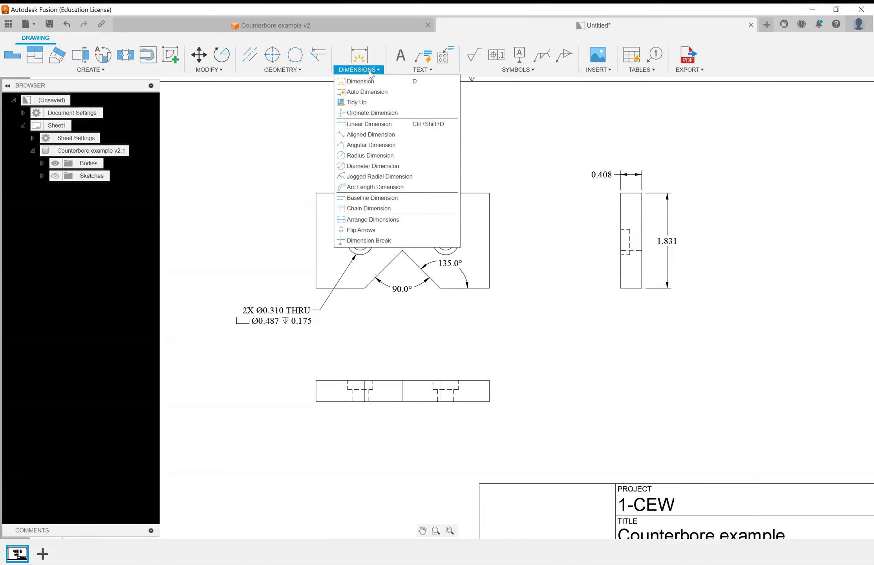
{"action": "left_click", "coordinate": [374, 114]}
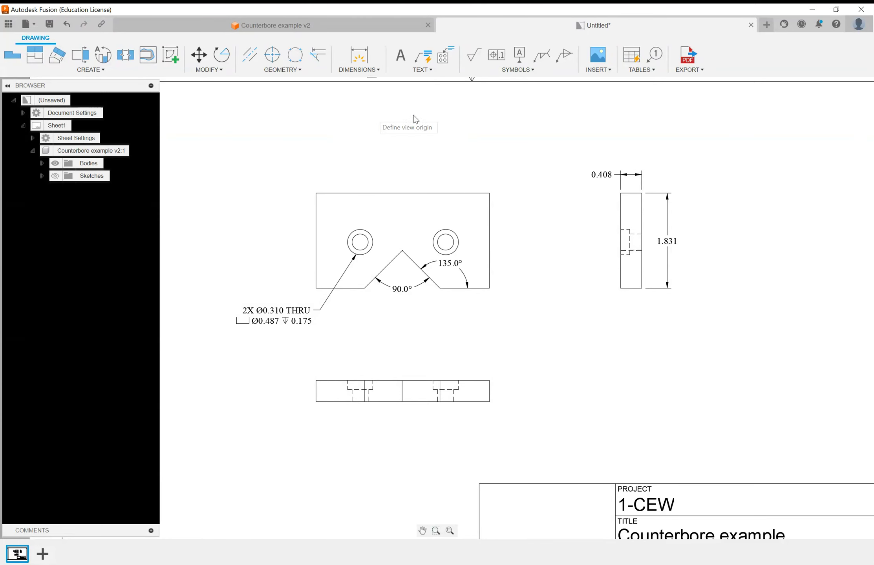
{"action": "left_click", "coordinate": [490, 193]}
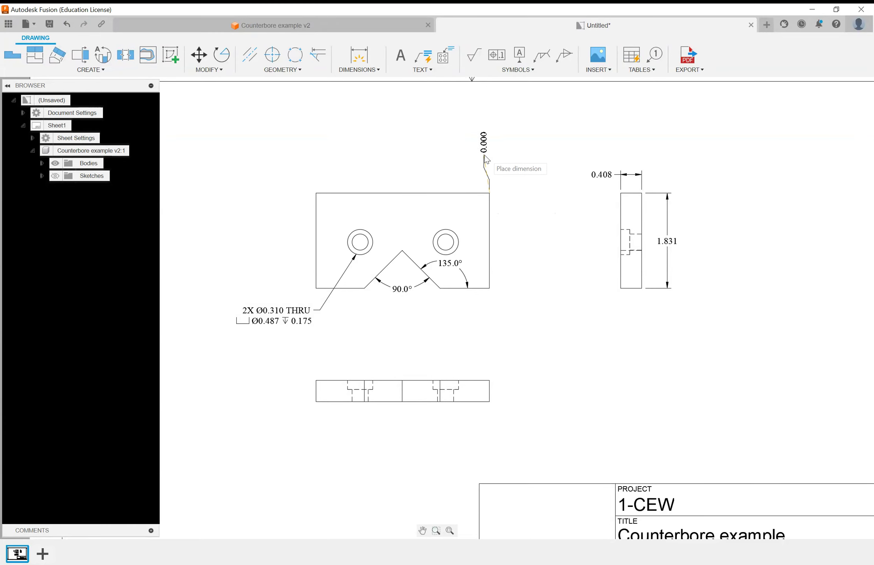
{"action": "left_click", "coordinate": [491, 156]}
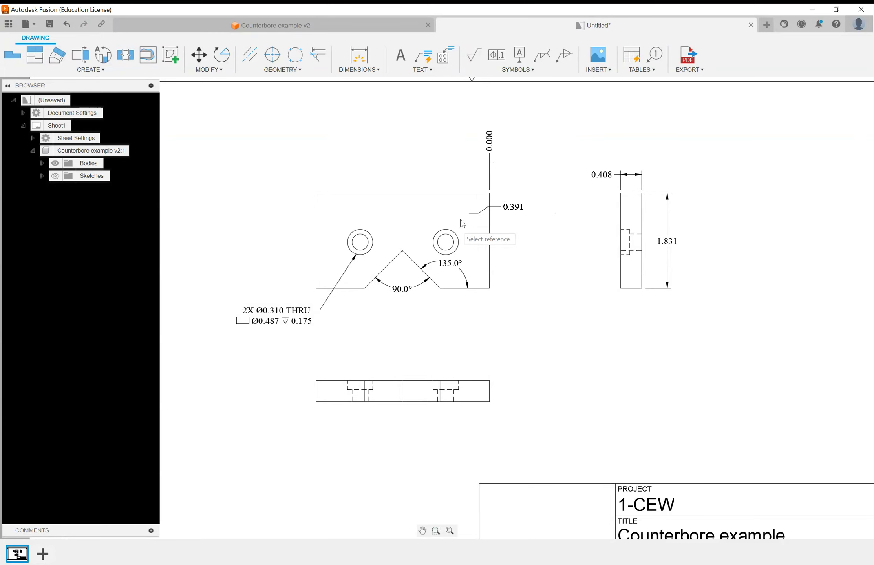
- Place ordinate dimensions above the front view for the right hole, notch apex, left hole and upper-left corner, in line with the zero dimension
{"action": "left_click", "coordinate": [446, 243]}
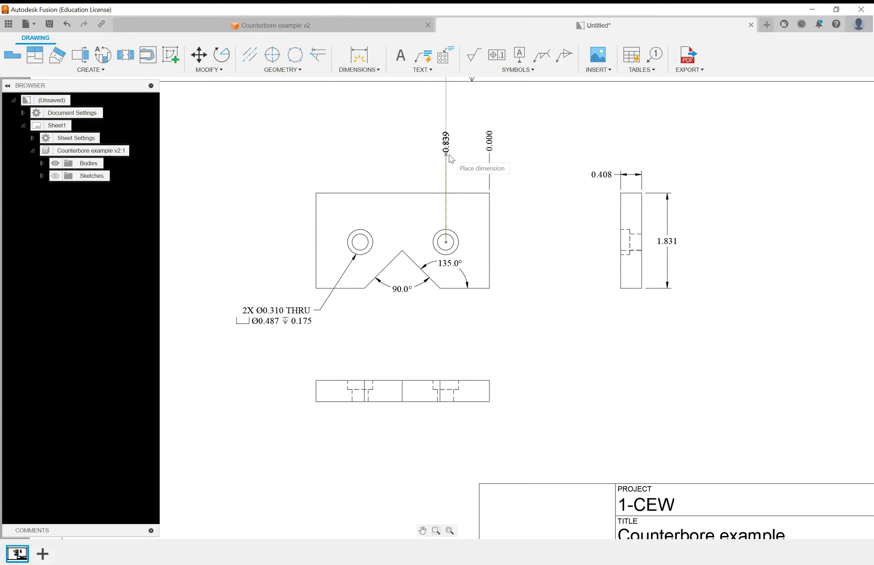
{"action": "left_click", "coordinate": [448, 162]}
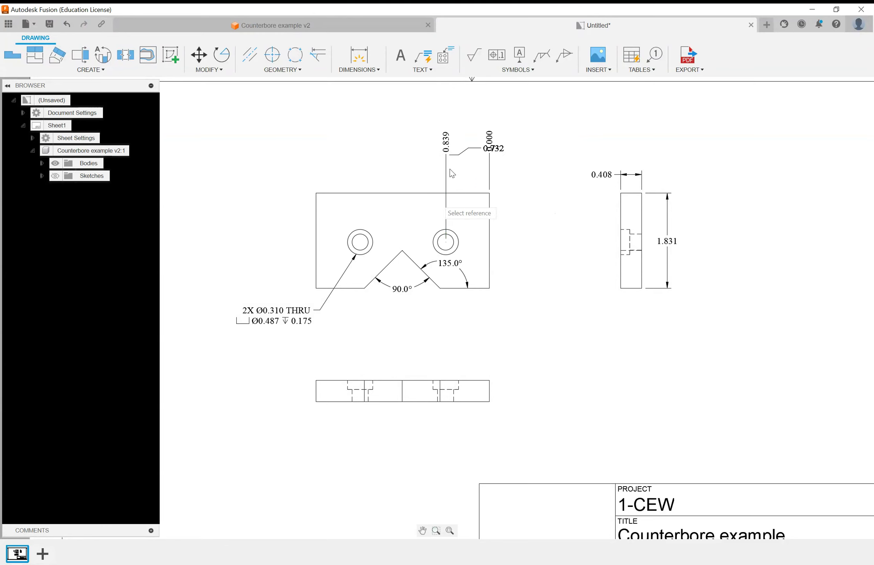
{"action": "left_click", "coordinate": [402, 251]}
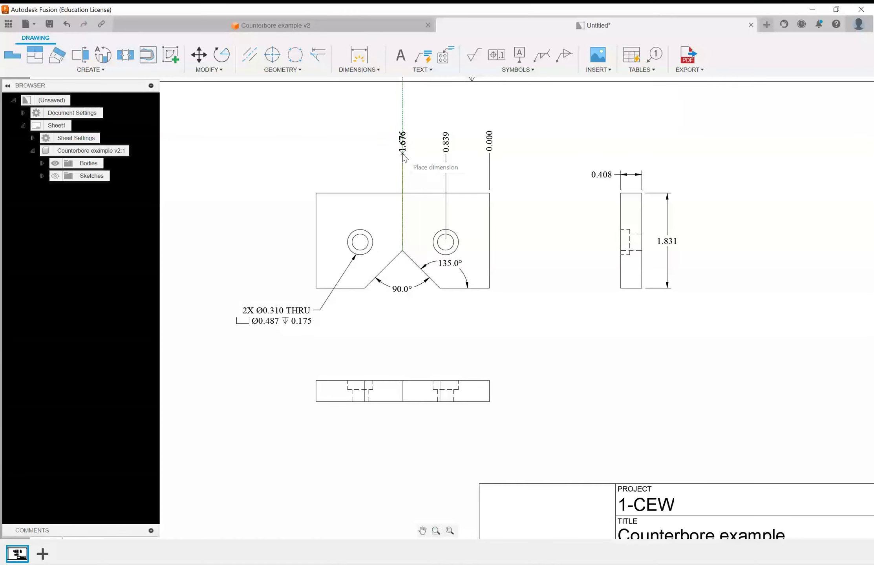
{"action": "left_click", "coordinate": [402, 154]}
{"action": "left_click", "coordinate": [360, 242]}
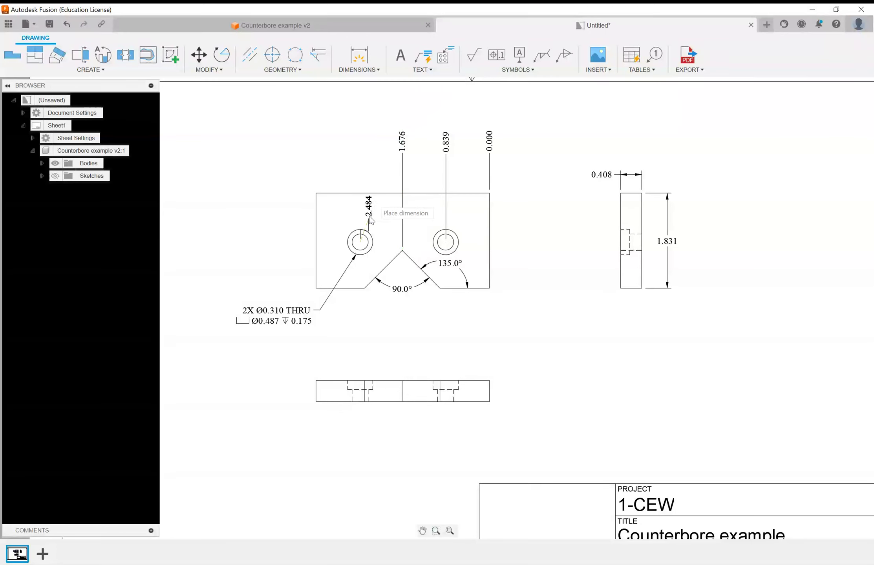
{"action": "left_click", "coordinate": [362, 161]}
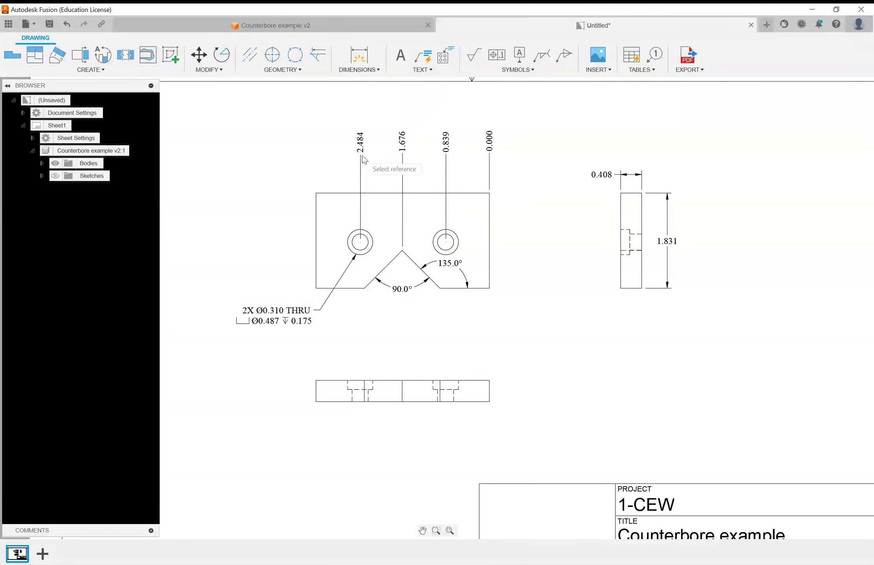
{"action": "left_click", "coordinate": [316, 193]}
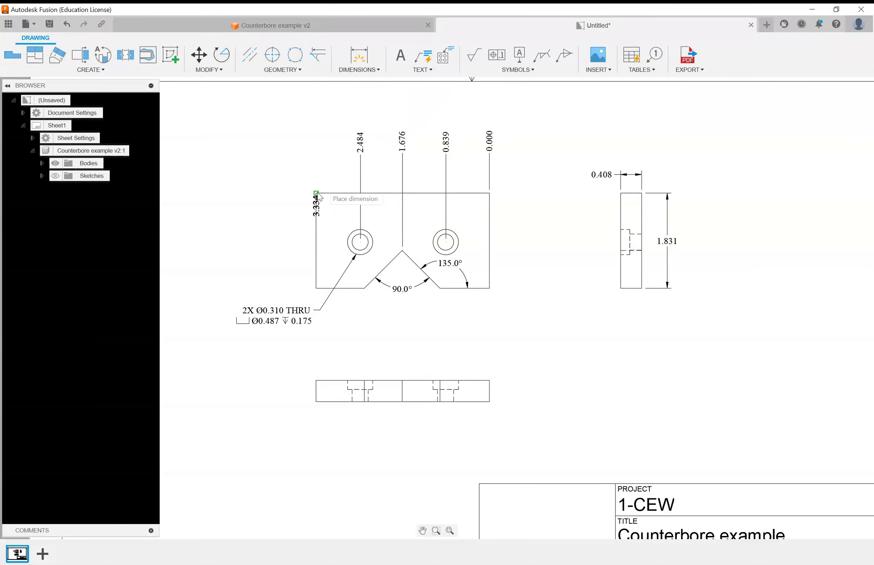
{"action": "left_click", "coordinate": [319, 155]}
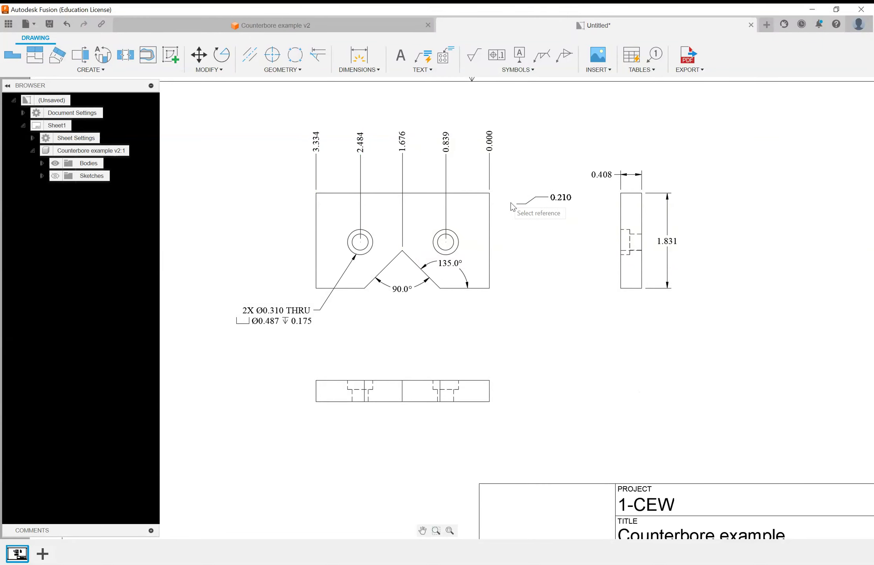
- Place vertical ordinate dimensions beside the front view's right edge for the upper-right corner, right hole, notch apex and lower-right corner
{"action": "left_click", "coordinate": [493, 193]}
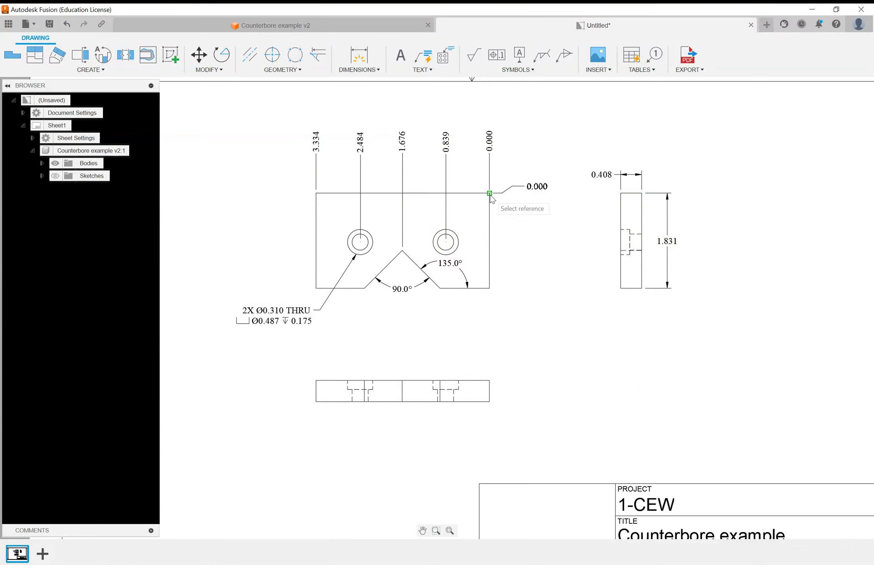
{"action": "left_click", "coordinate": [527, 198]}
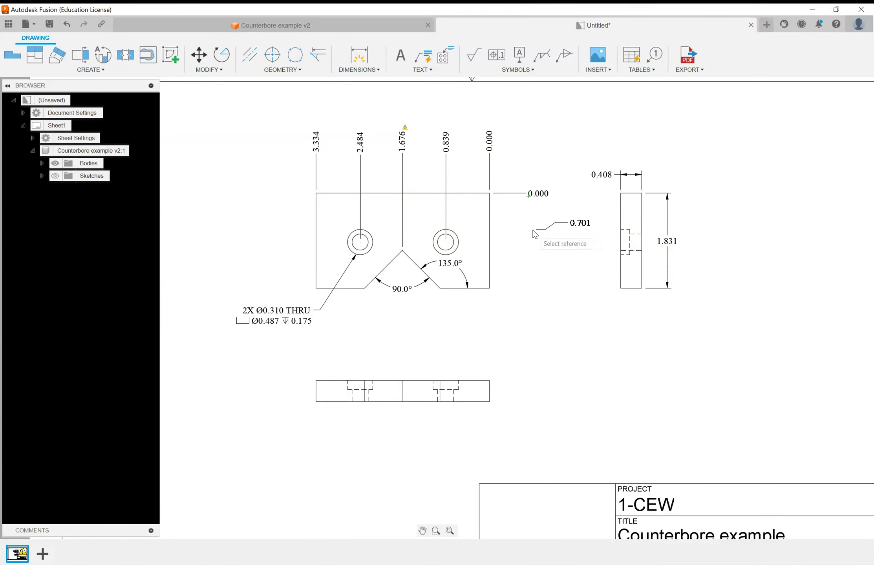
{"action": "left_click", "coordinate": [447, 243]}
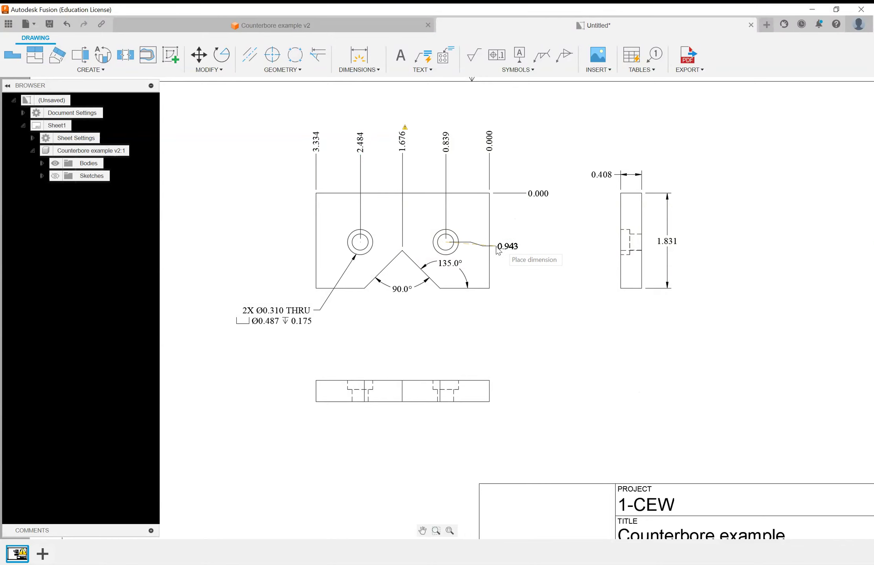
{"action": "left_click", "coordinate": [527, 246]}
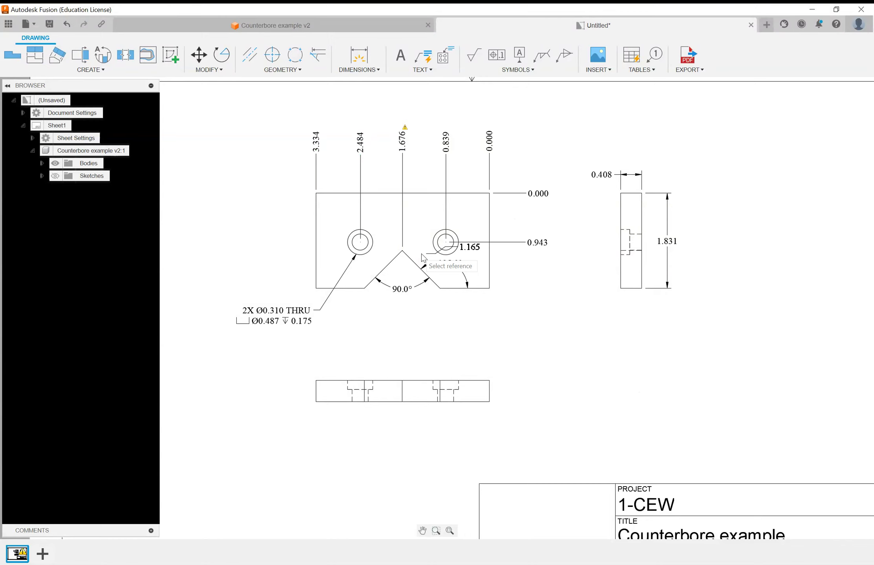
{"action": "left_click", "coordinate": [403, 251]}
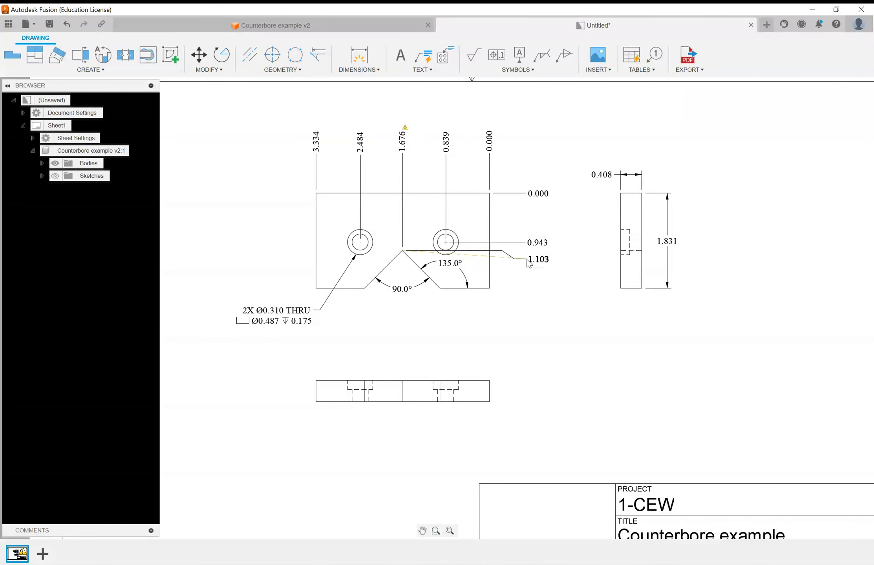
{"action": "left_click", "coordinate": [527, 261]}
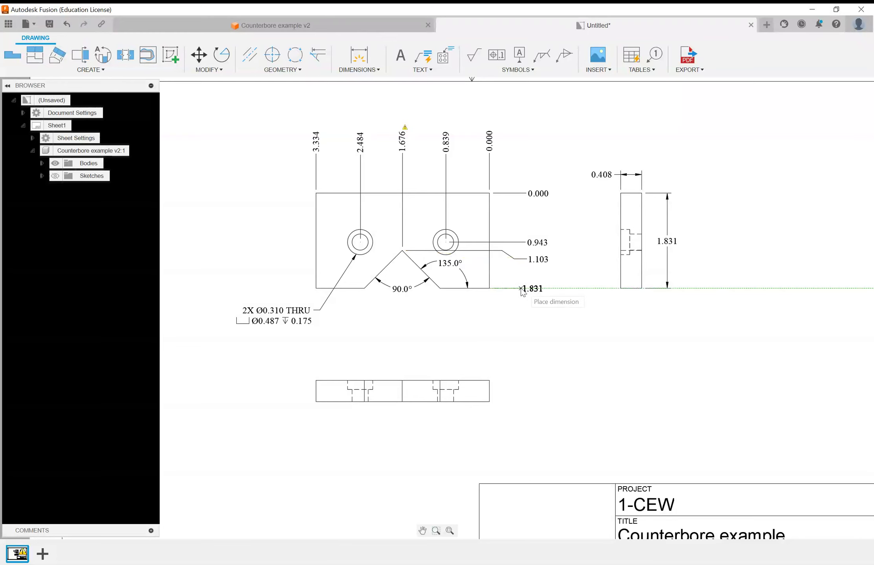
{"action": "left_click", "coordinate": [525, 290]}
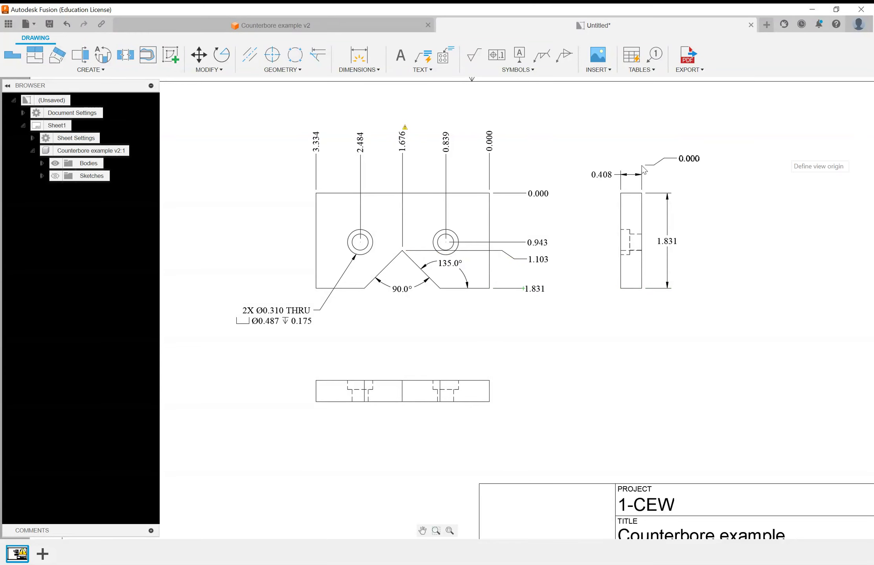
{"action": "key", "text": "Escape"}
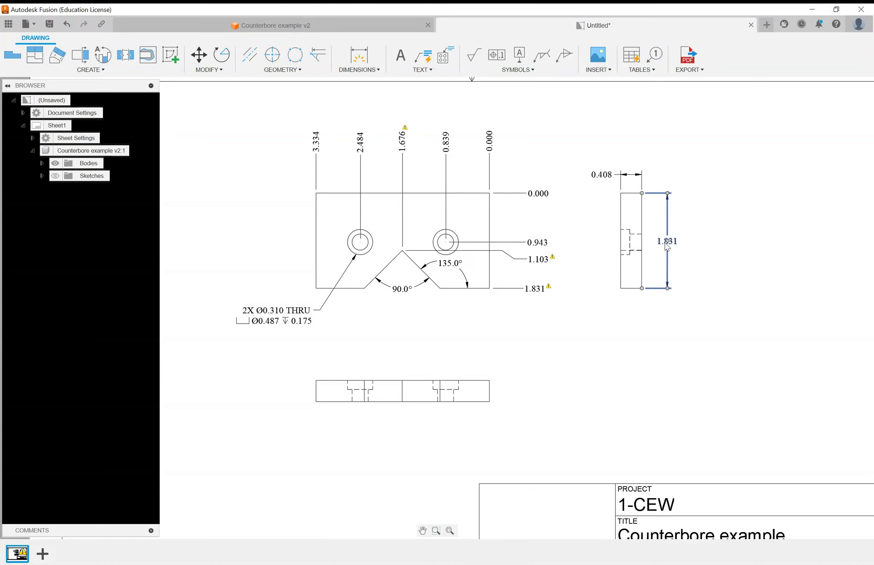
- Delete the side view's overall height dimension
{"action": "left_click", "coordinate": [666, 243]}
{"action": "key", "text": "Delete"}
{"action": "scroll", "coordinate": [283, 367], "scroll_direction": "down", "scroll_amount": 2}
{"action": "scroll", "coordinate": [437, 326], "scroll_direction": "down", "scroll_amount": 1}
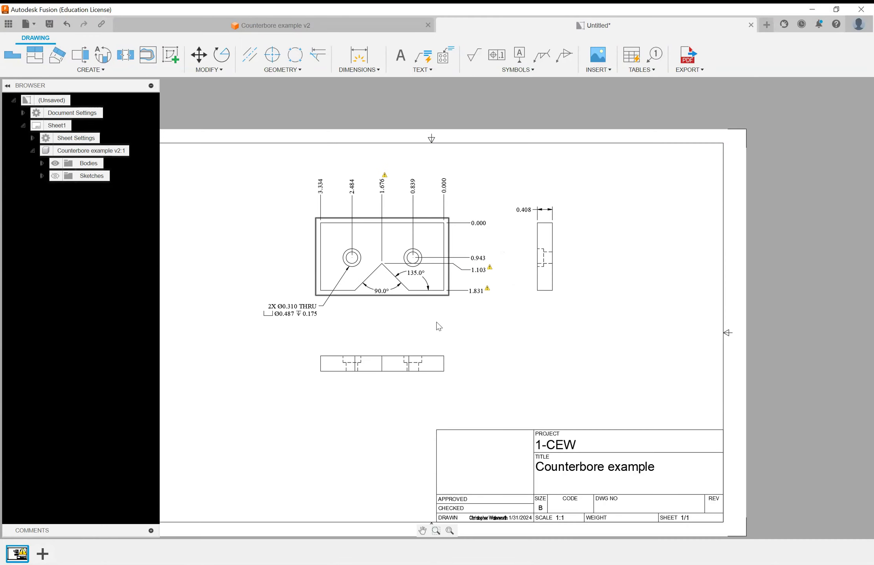